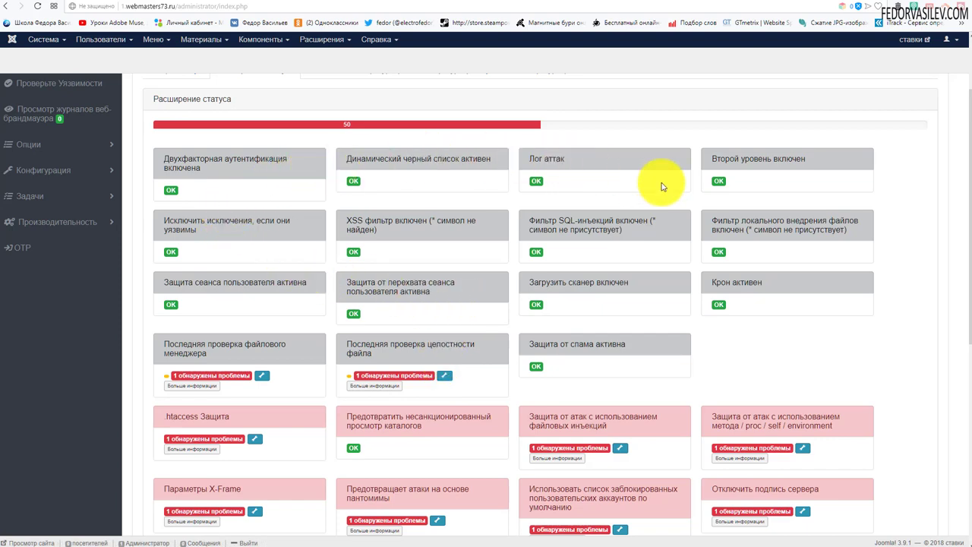
Examine the security checks under "Расширение статуса", including the file manager, file integrity and .htaccess items flagged with problems.
scroll(342, 212, "down", 2)
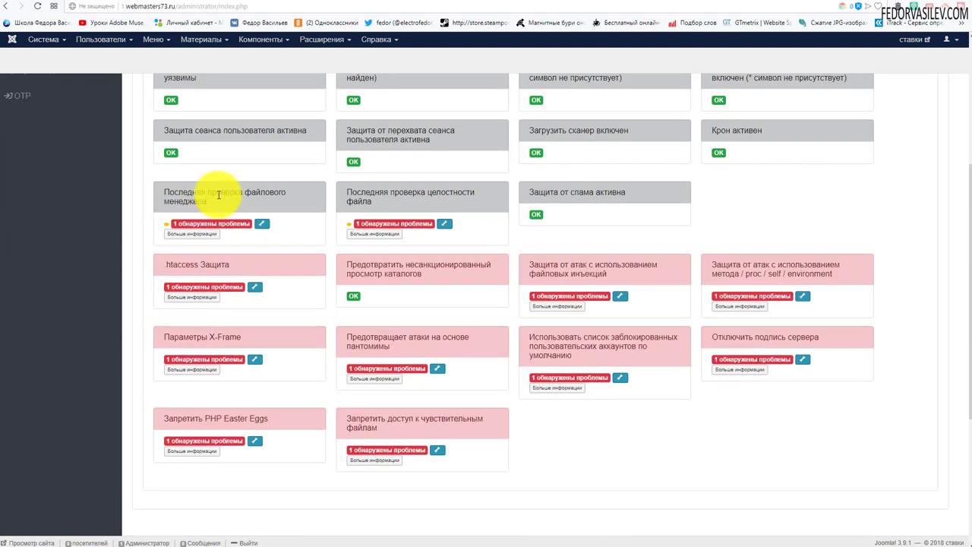
scroll(174, 200, "up", 3)
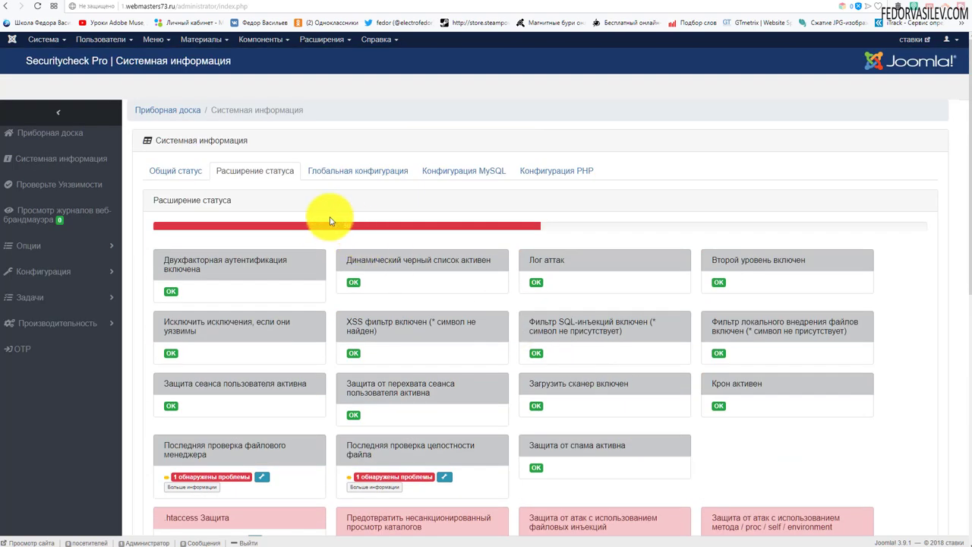
scroll(347, 189, "down", 3)
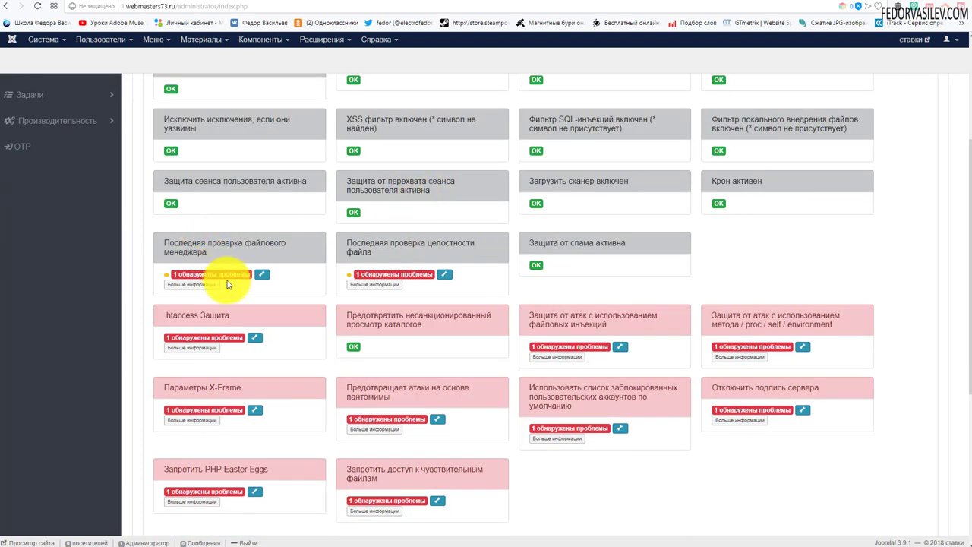
scroll(205, 289, "up", 2)
scroll(205, 311, "up", 1)
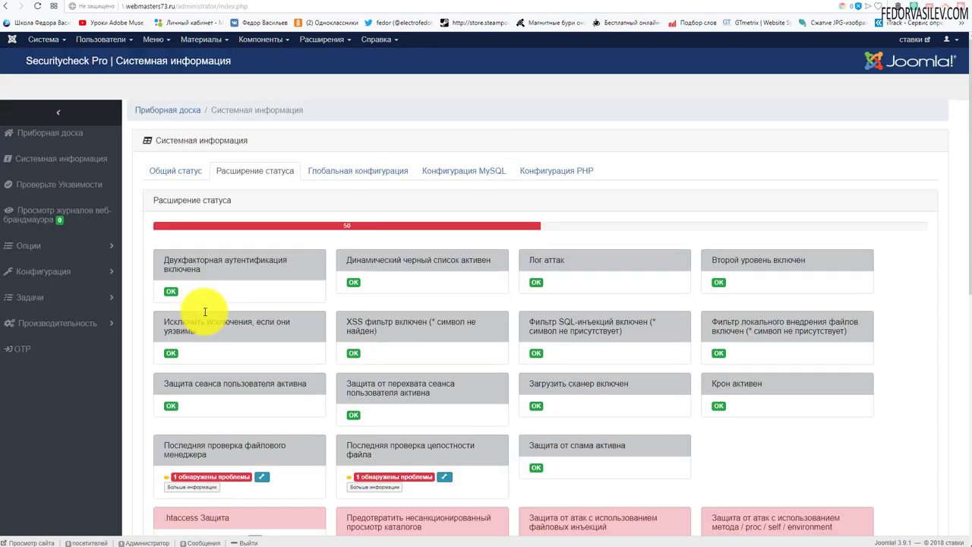
scroll(390, 282, "down", 2)
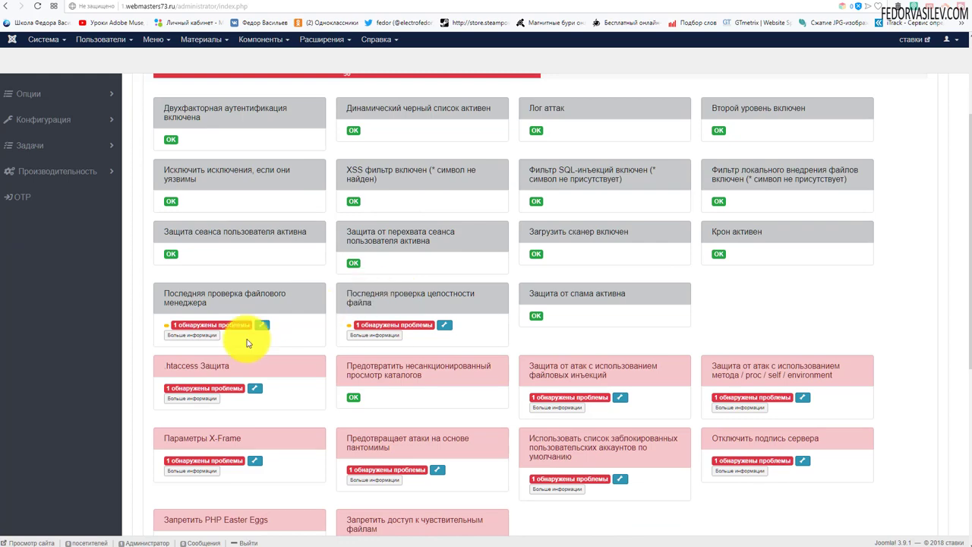
scroll(247, 343, "up", 1)
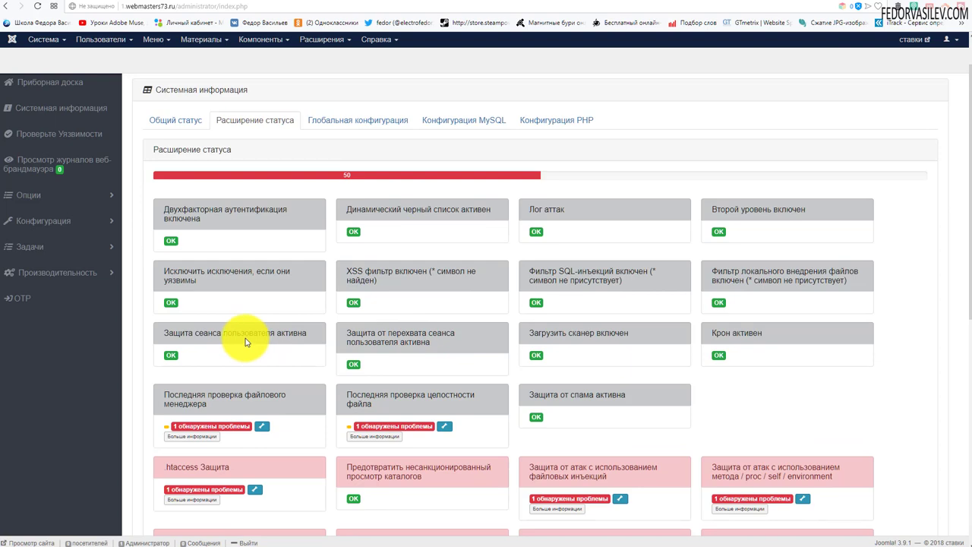
scroll(245, 340, "down", 1)
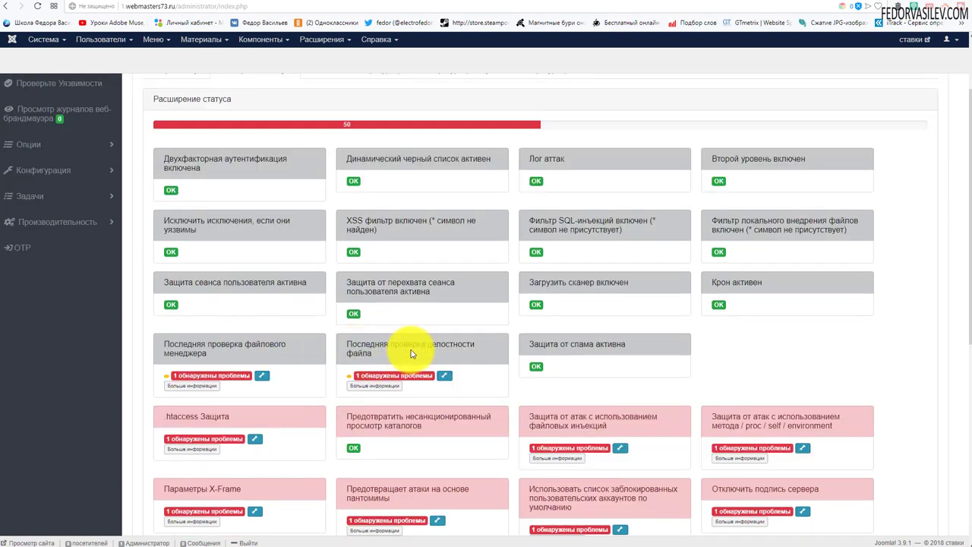
scroll(448, 345, "down", 3)
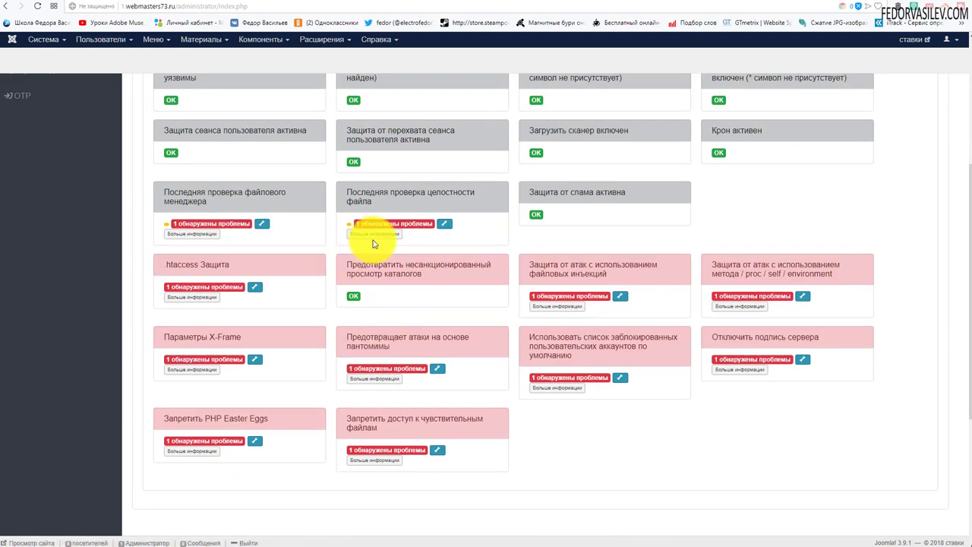
Read why the "Последняя проверка файлового менеджера" check matters, and run the file permissions scan that fixes it.
left_click(190, 233)
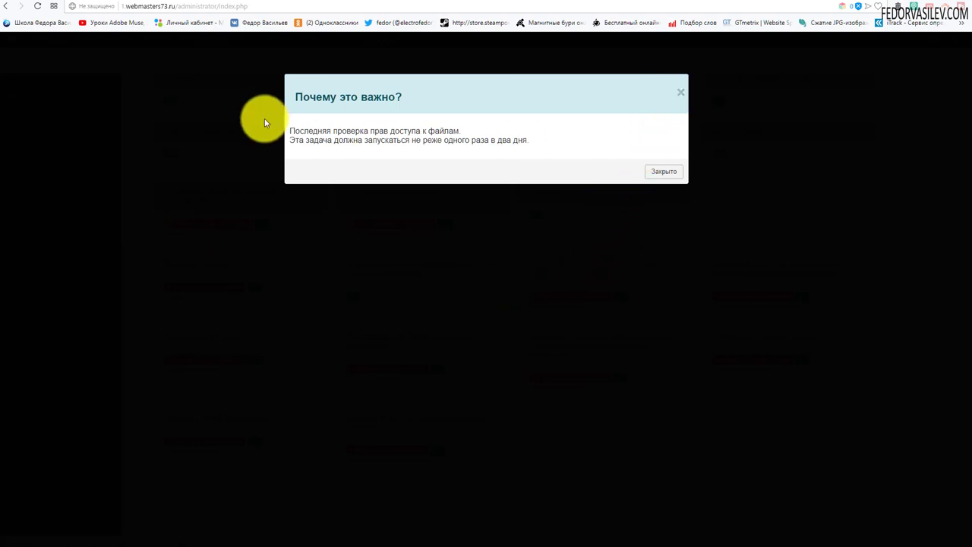
left_click(686, 96)
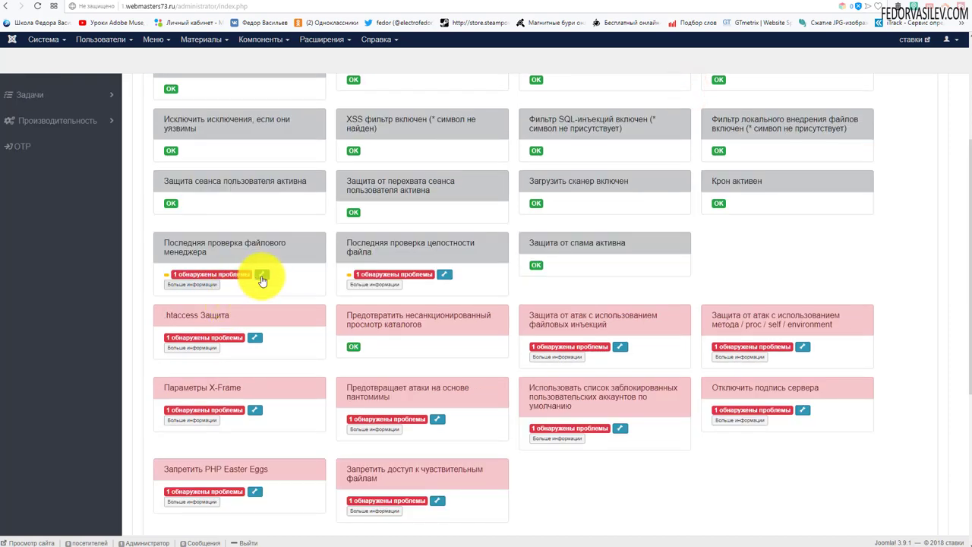
left_click(262, 276)
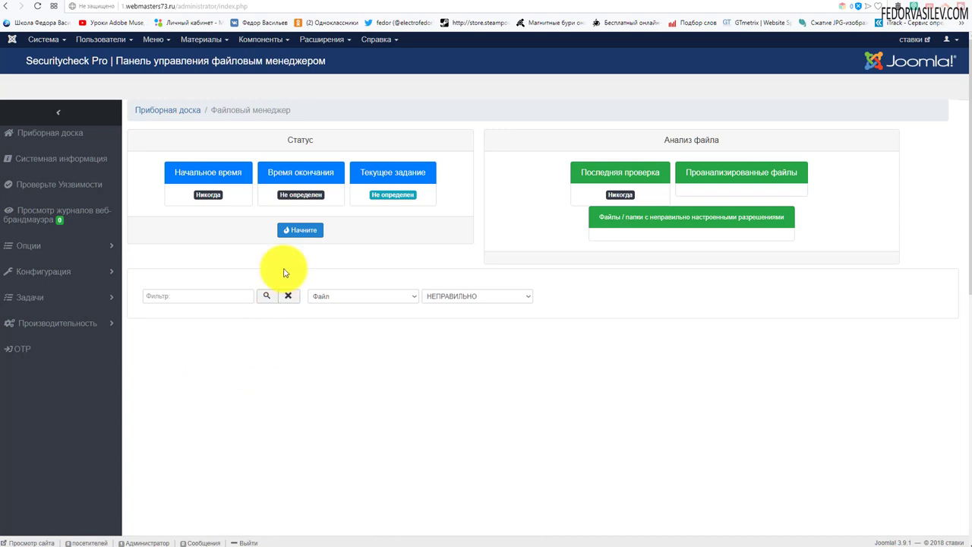
left_click(298, 231)
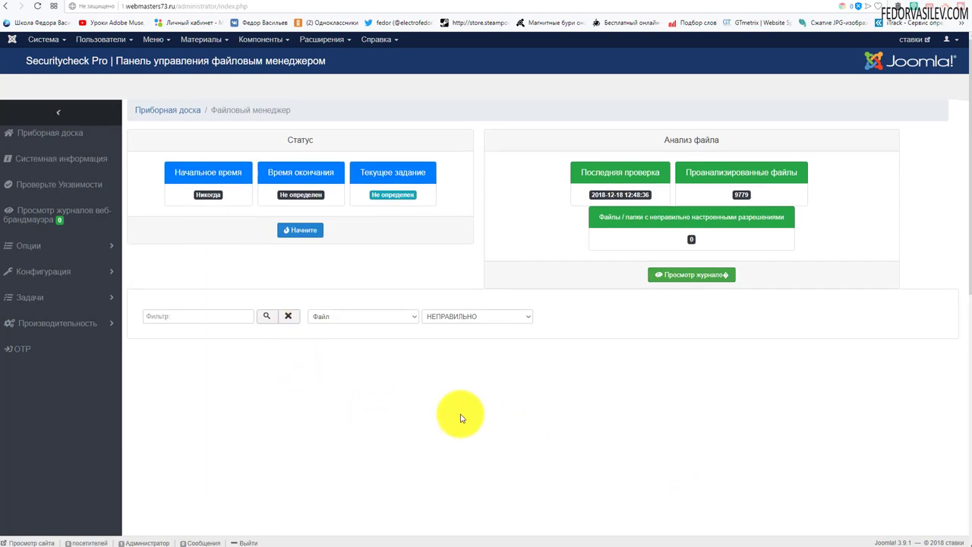
Examine the file analysis results, highlighting the last check time and the number of analysed files.
scroll(460, 418, "down", 3)
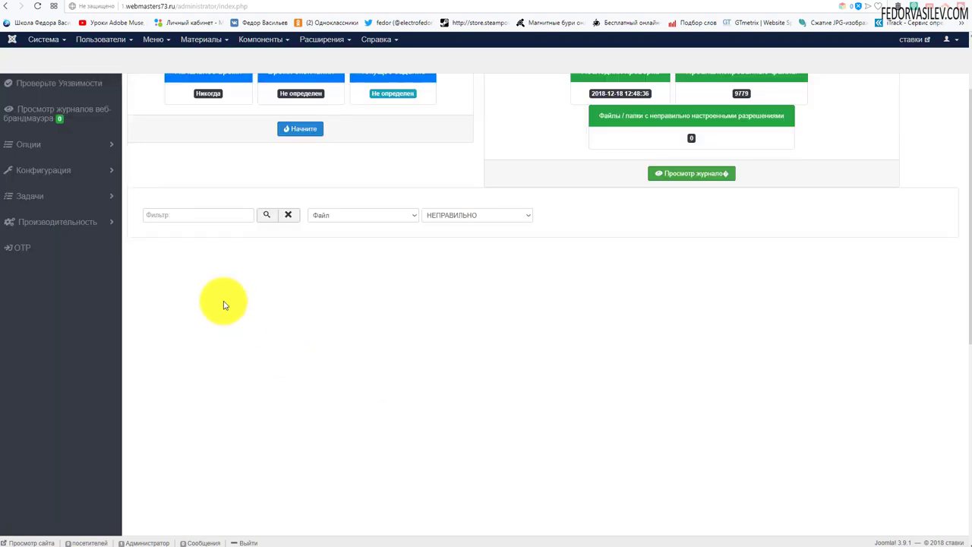
scroll(158, 170, "up", 3)
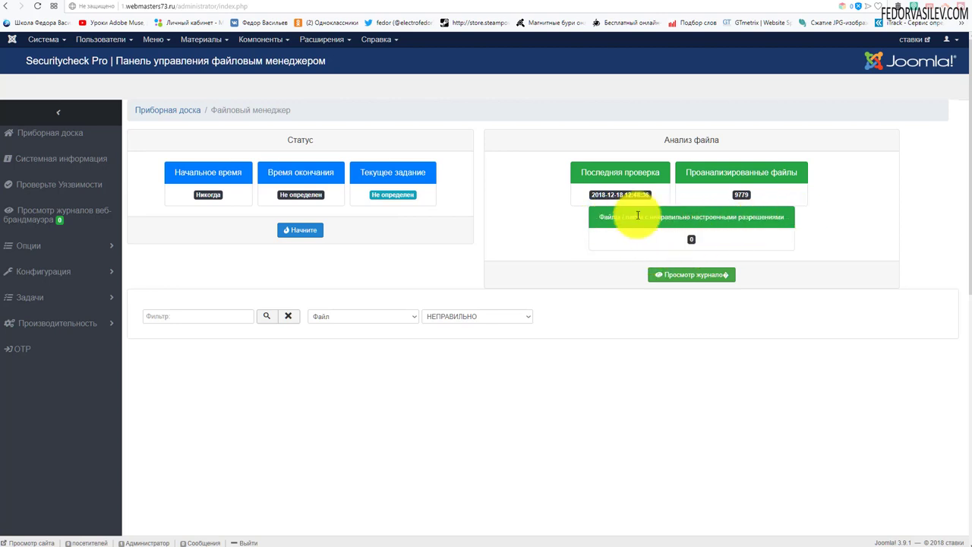
left_click_drag(600, 195, 624, 195)
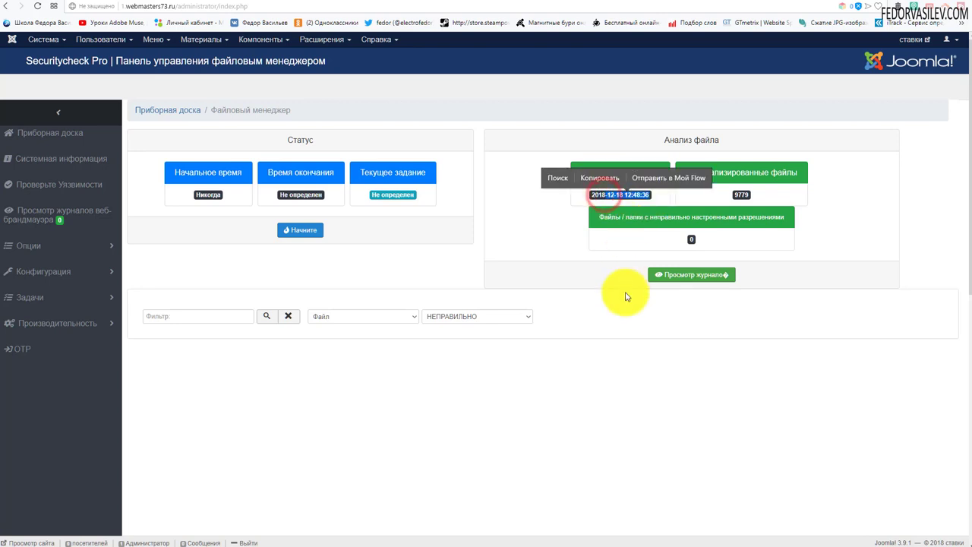
left_click(634, 317)
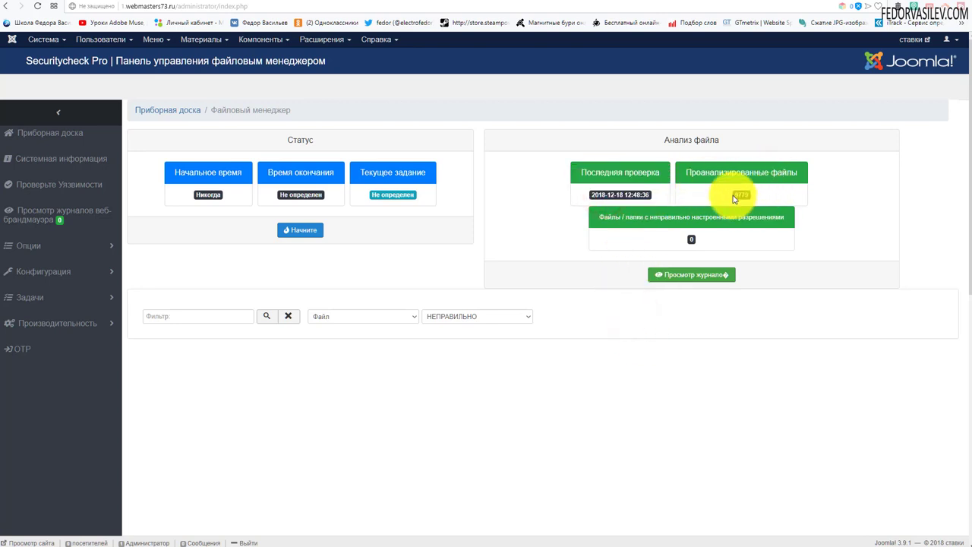
left_click_drag(732, 195, 756, 199)
left_click(633, 378)
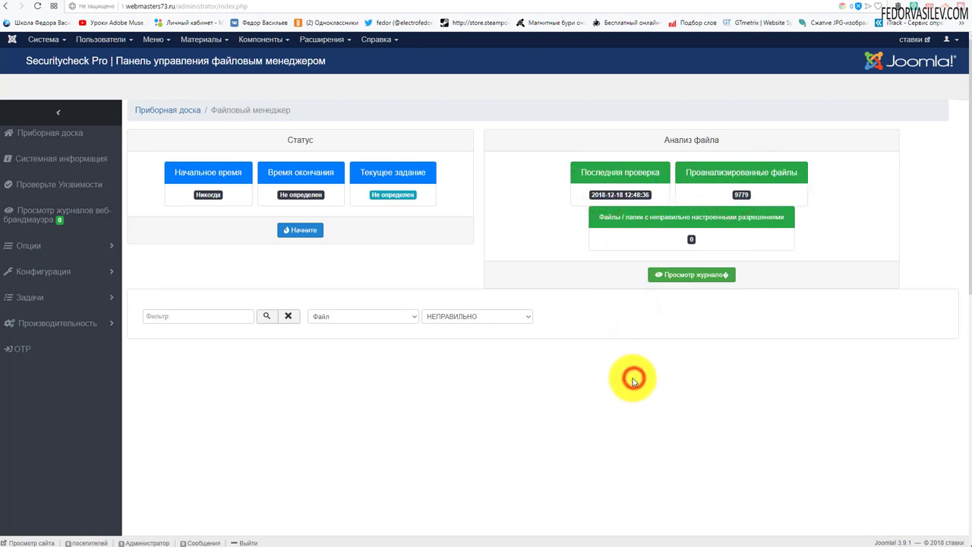
Return to the Securitycheck Pro dashboard, open the security status check and show "Расширение статуса".
left_click(183, 112)
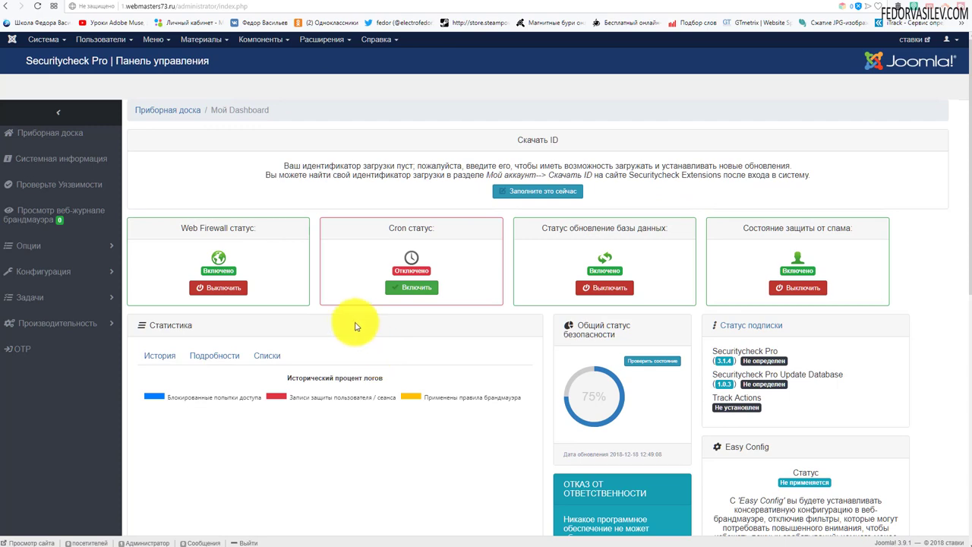
left_click(638, 366)
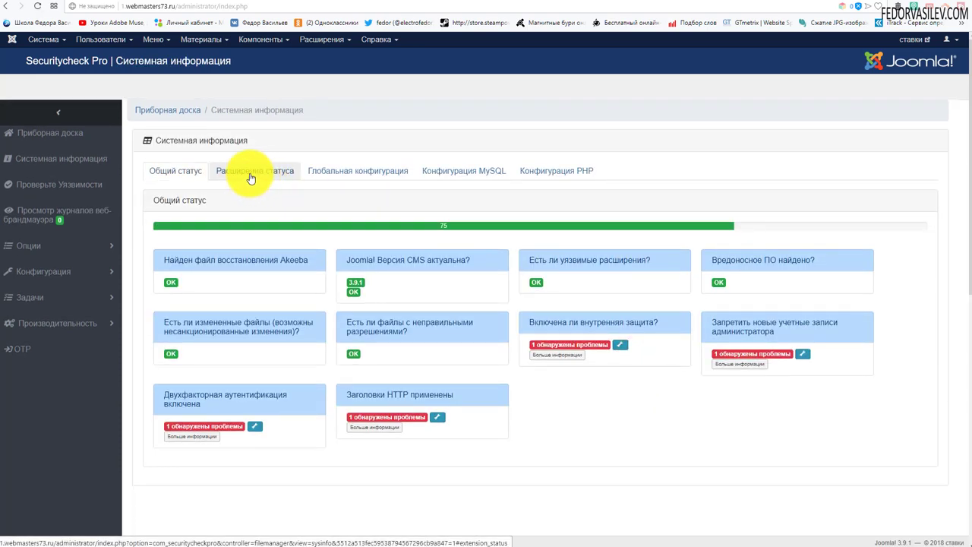
left_click(251, 177)
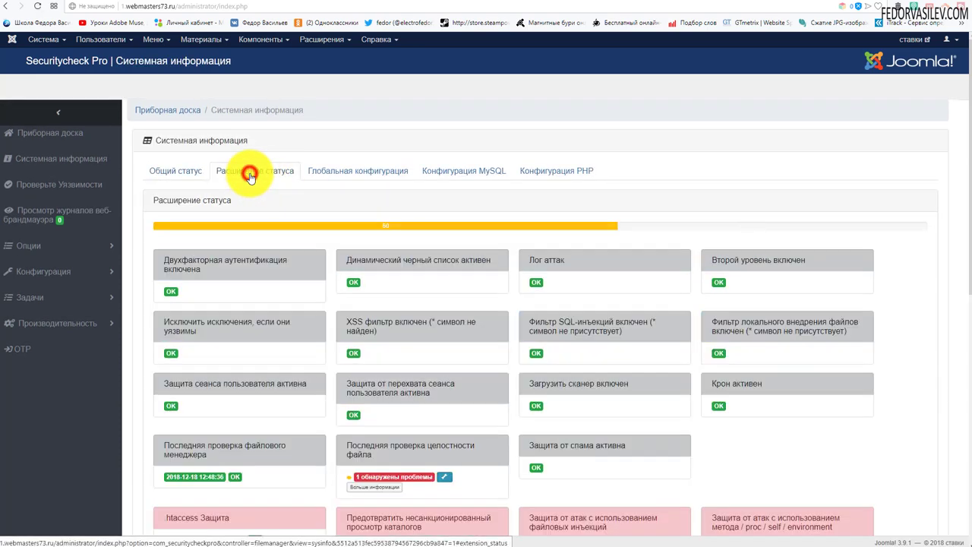
Review the overall extension status score and the "Последняя проверка файлового менеджера" check.
double_click(386, 226)
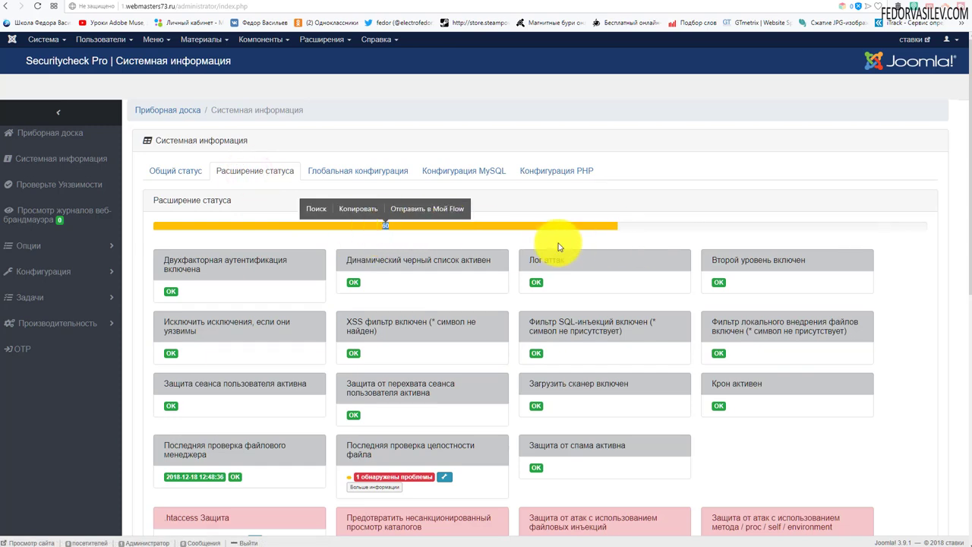
left_click(636, 202)
scroll(636, 206, "down", 1)
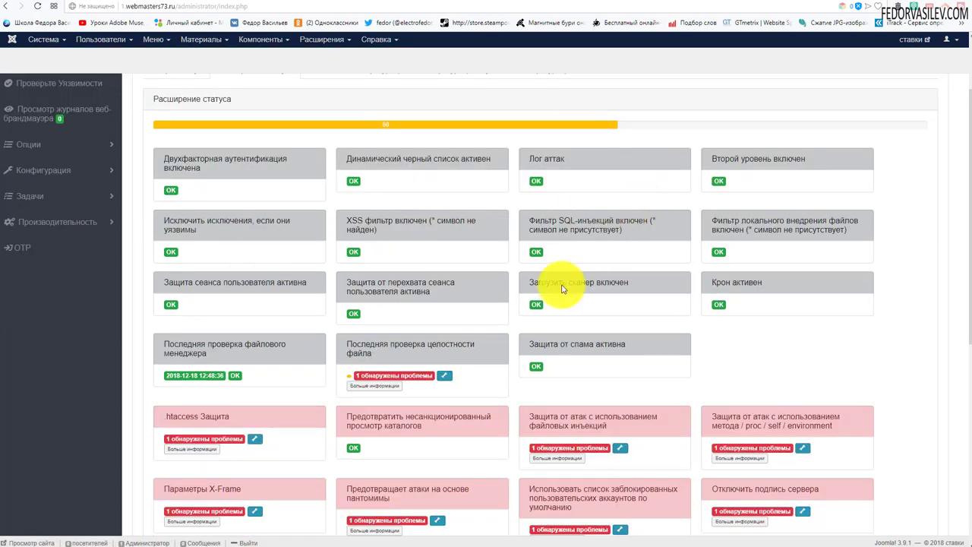
scroll(281, 278, "up", 1)
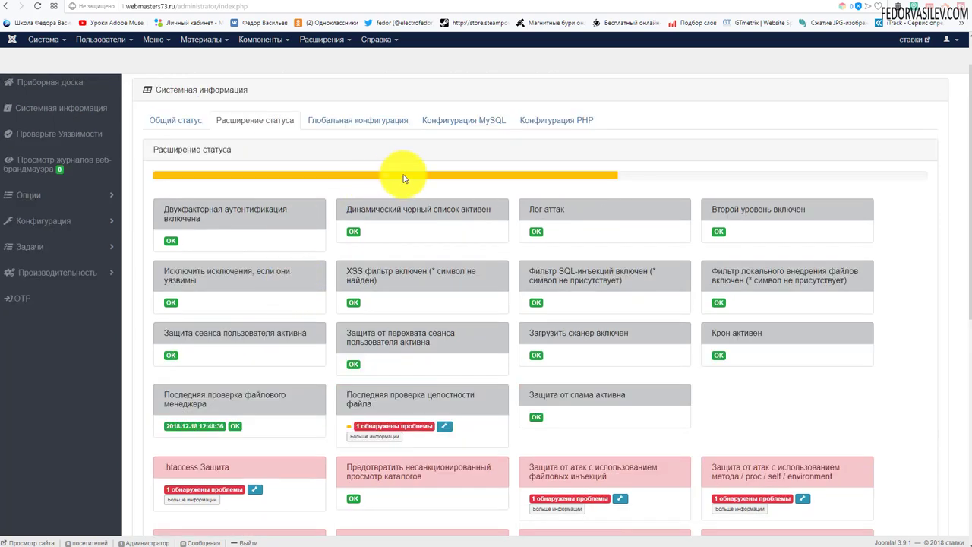
scroll(289, 167, "down", 1)
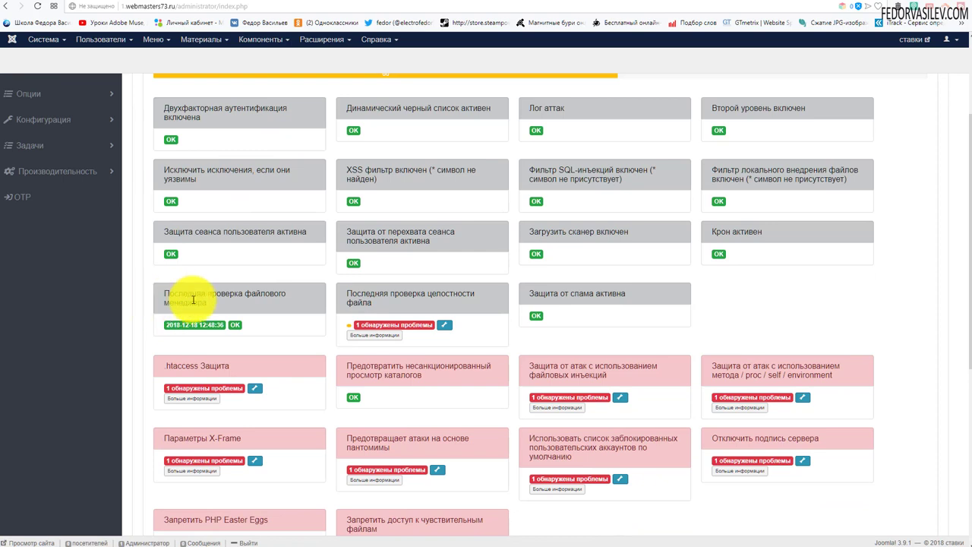
left_click_drag(174, 293, 182, 317)
left_click(250, 322)
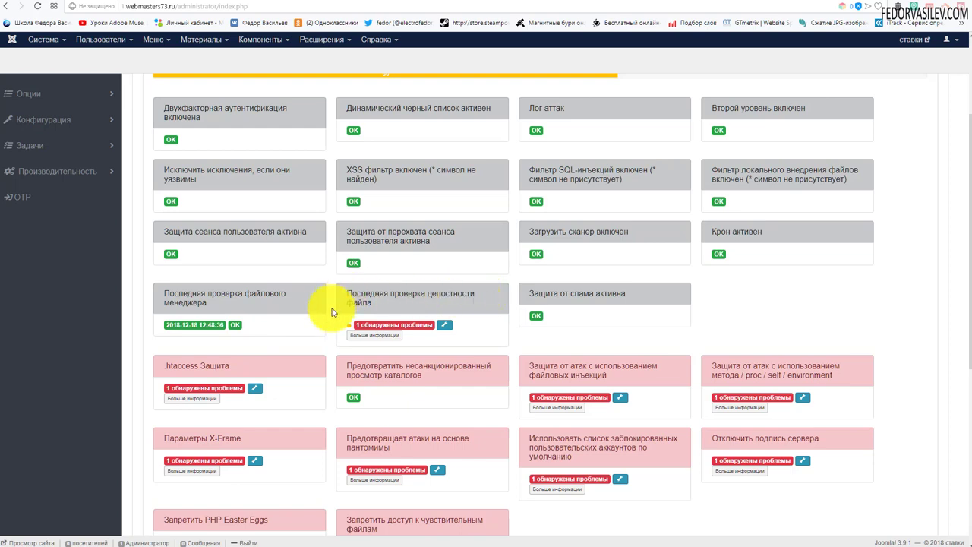
Read why the "Последняя проверка целостности файла" check matters, and run the file integrity scan that fixes it.
left_click(376, 335)
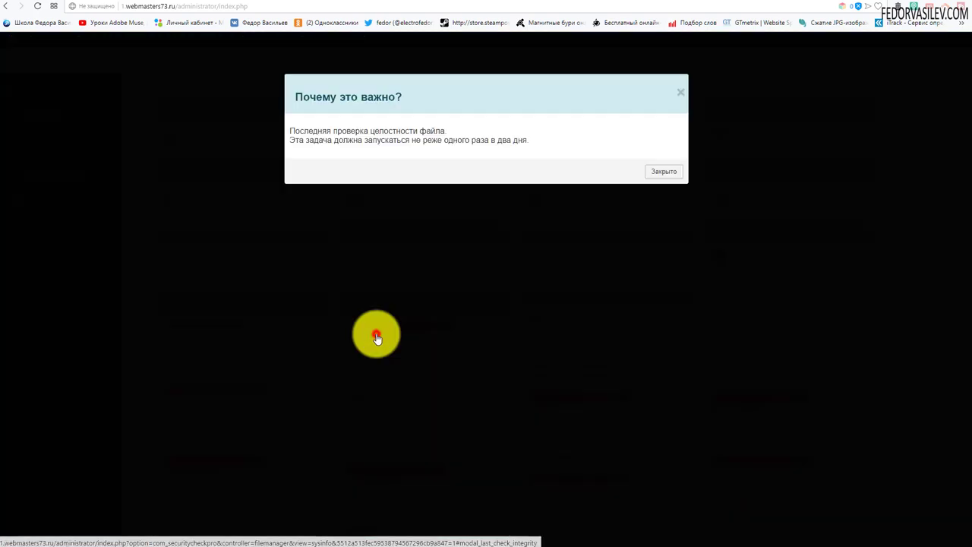
left_click(644, 181)
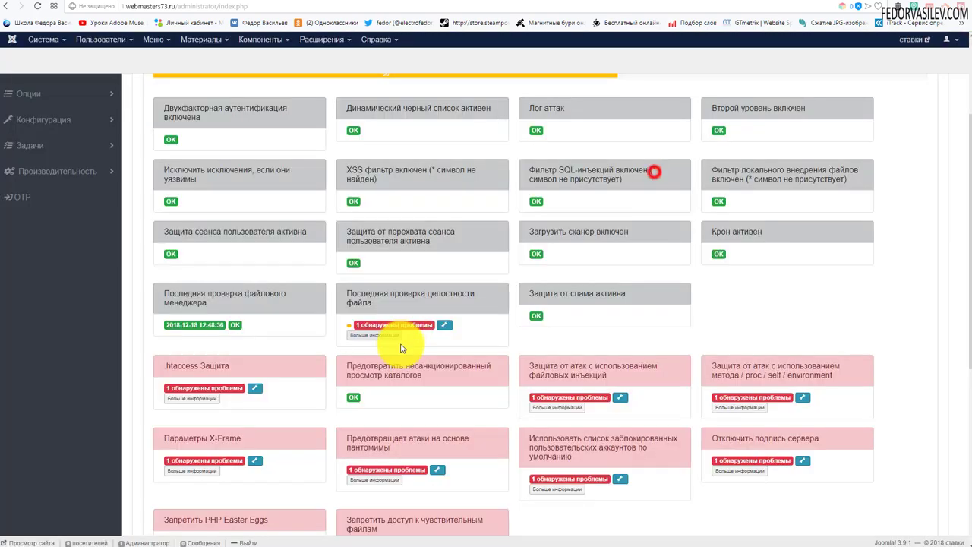
left_click(445, 324)
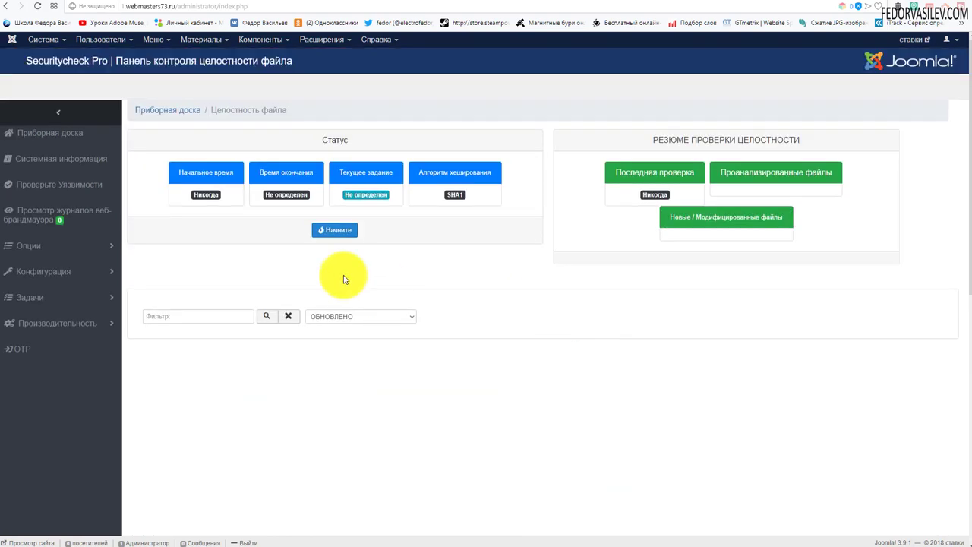
left_click(335, 231)
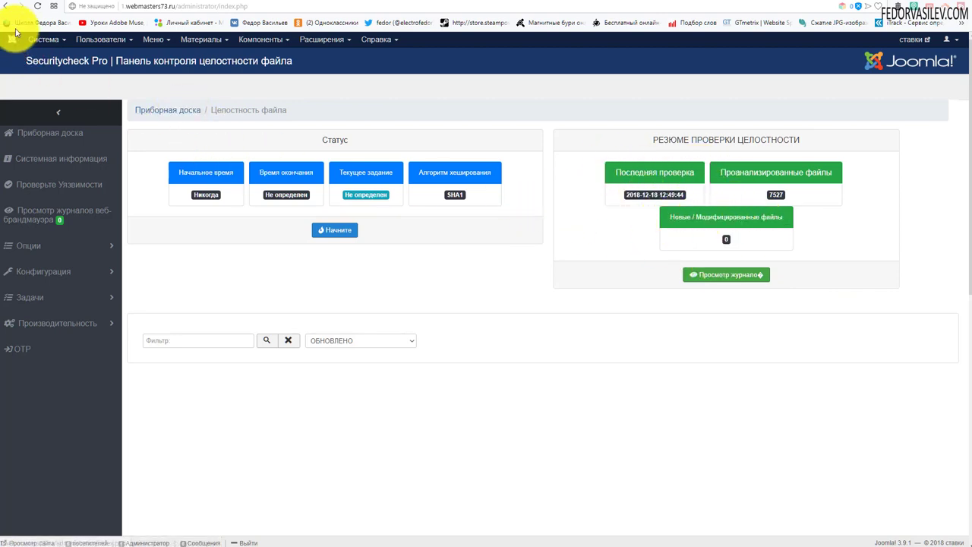
Go back to the system information, reload it, and review the score and checks under "Расширение статуса".
left_click(8, 6)
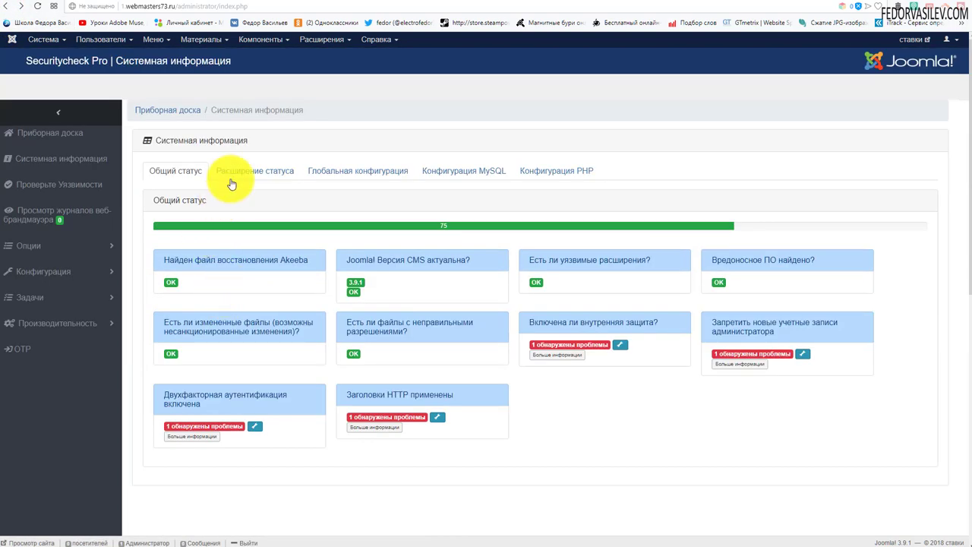
left_click(232, 182)
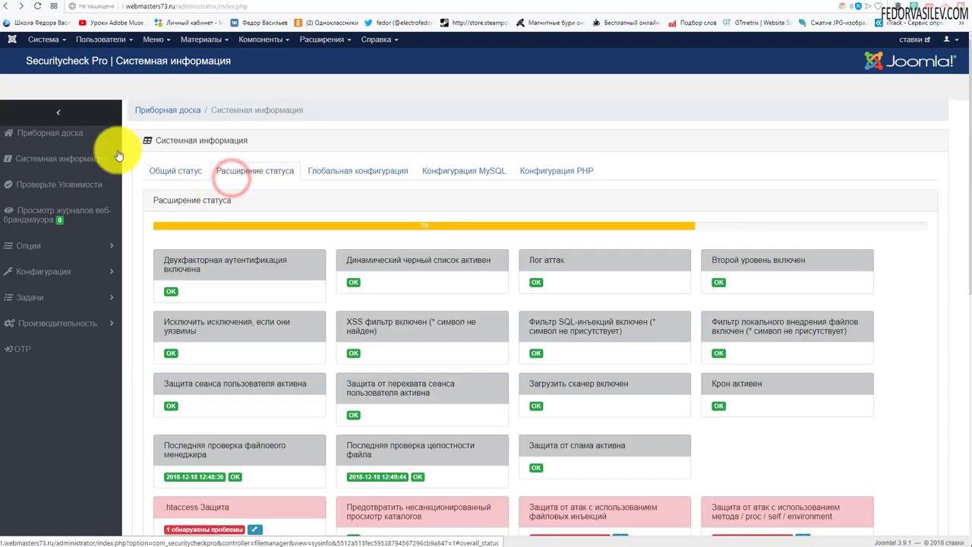
left_click(33, 11)
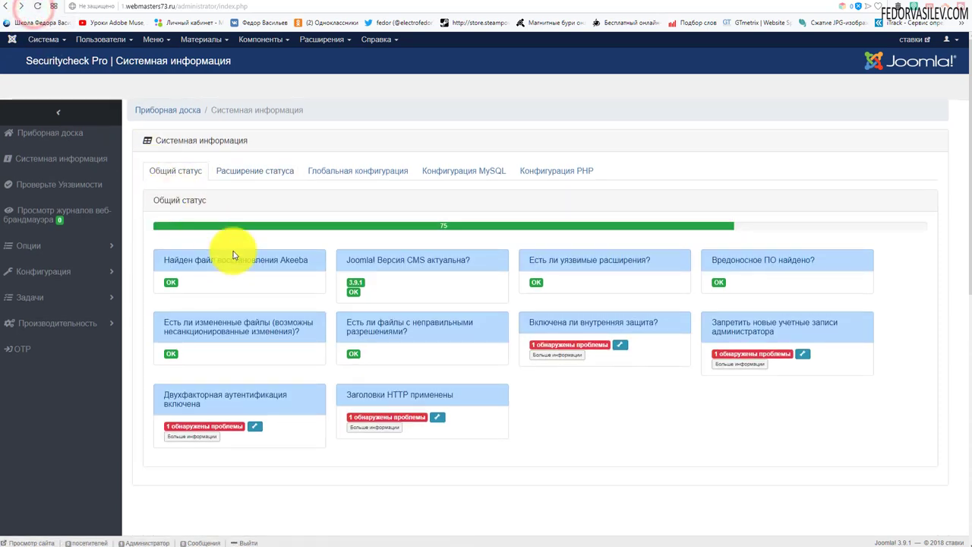
left_click(238, 171)
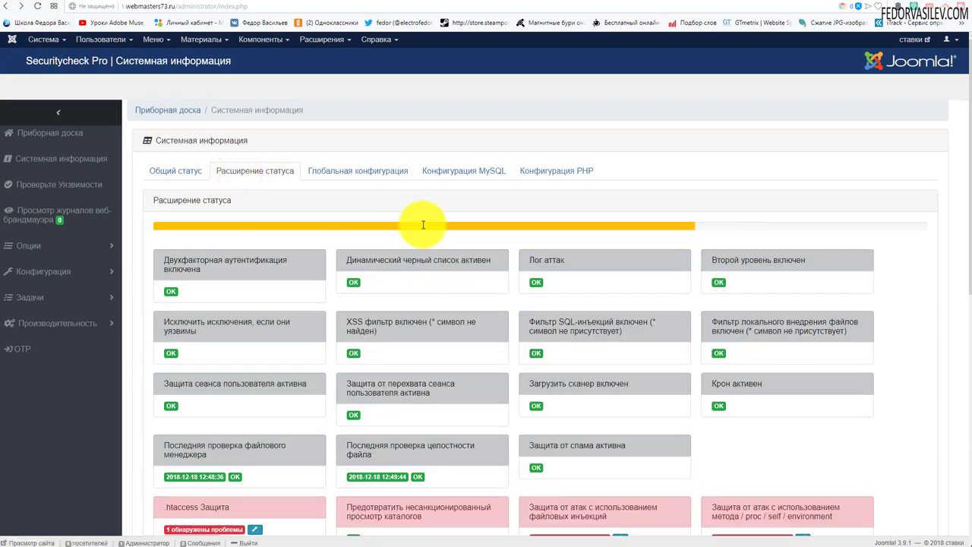
scroll(423, 225, "down", 1)
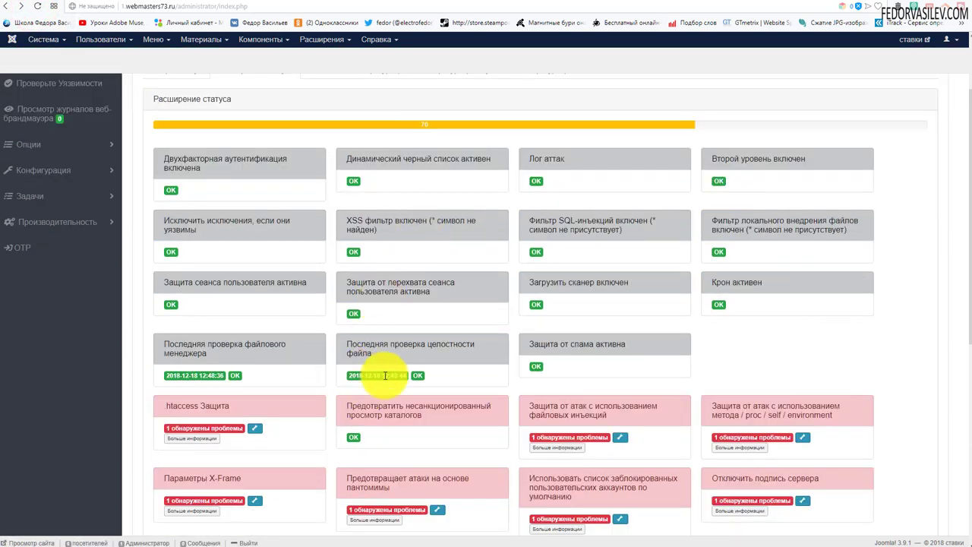
scroll(384, 312, "down", 1)
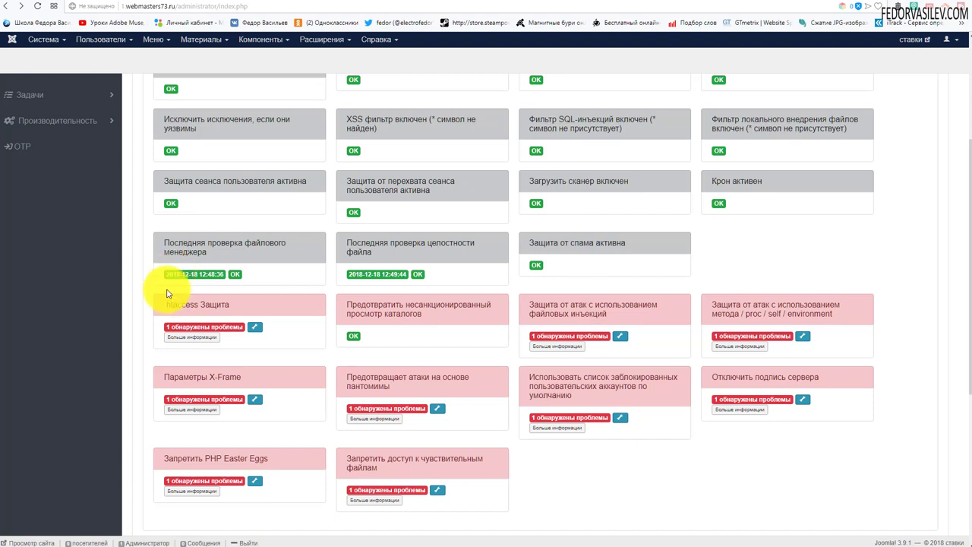
Switch to the cPanel file manager, open the site's root folder "1" and select its .htaccess file.
scroll(410, 372, "down", 1)
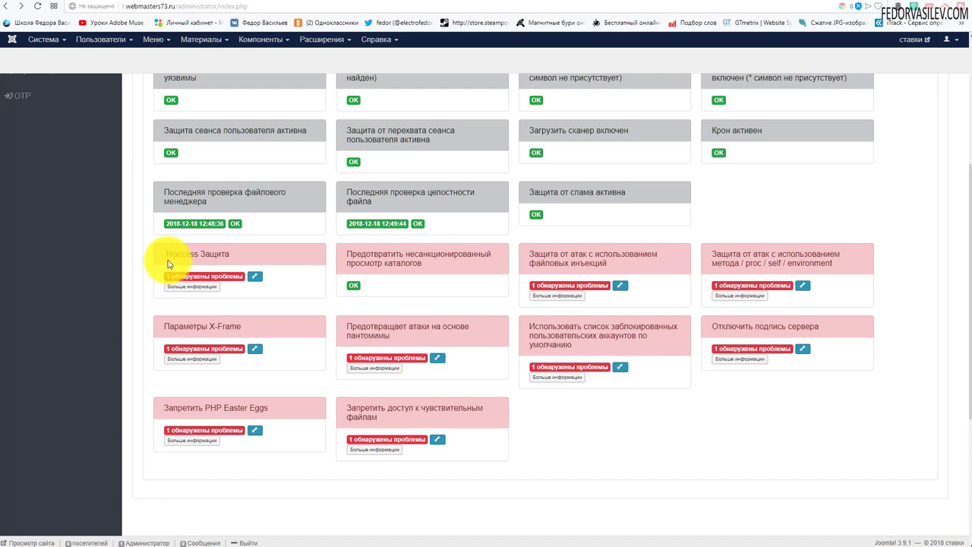
scroll(169, 264, "up", 1)
scroll(175, 358, "up", 2)
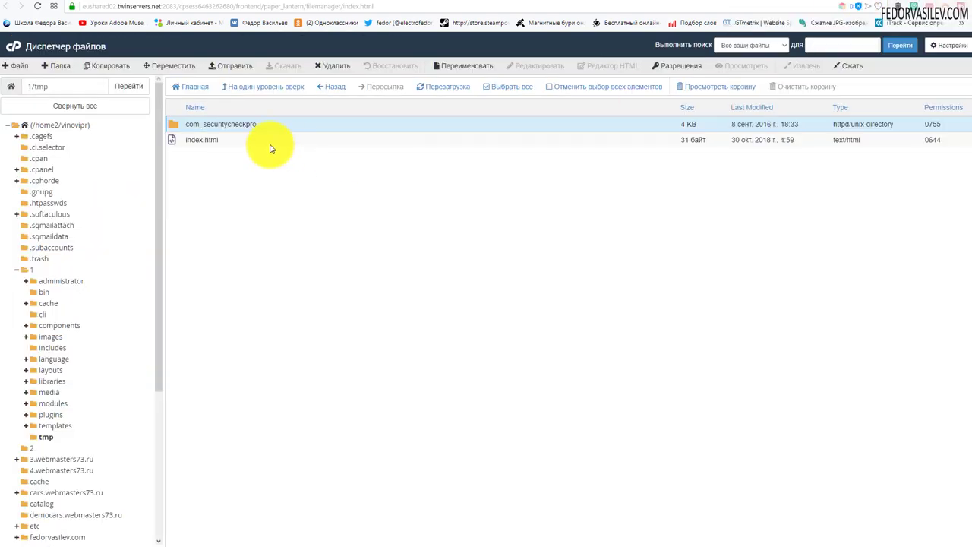
left_click(31, 270)
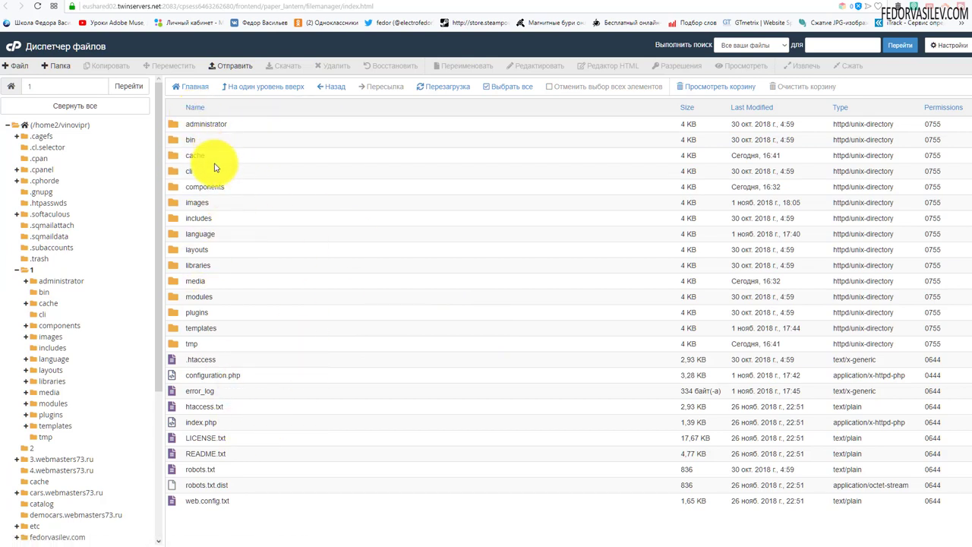
left_click(214, 359)
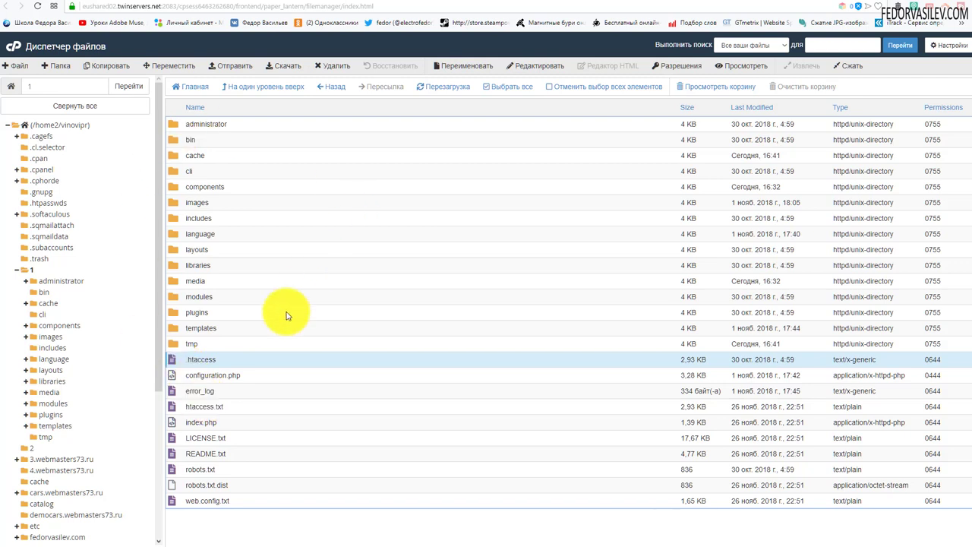
double_click(205, 360)
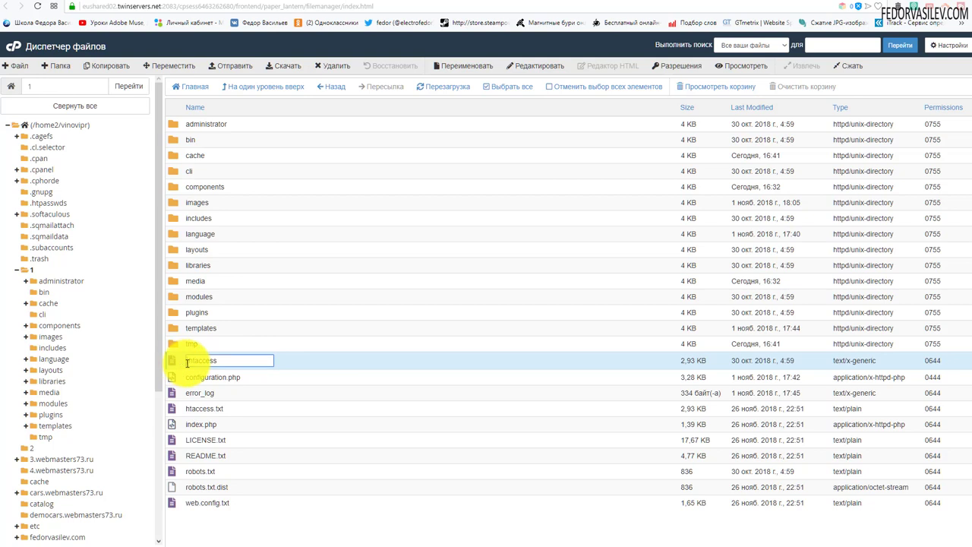
left_click(312, 395)
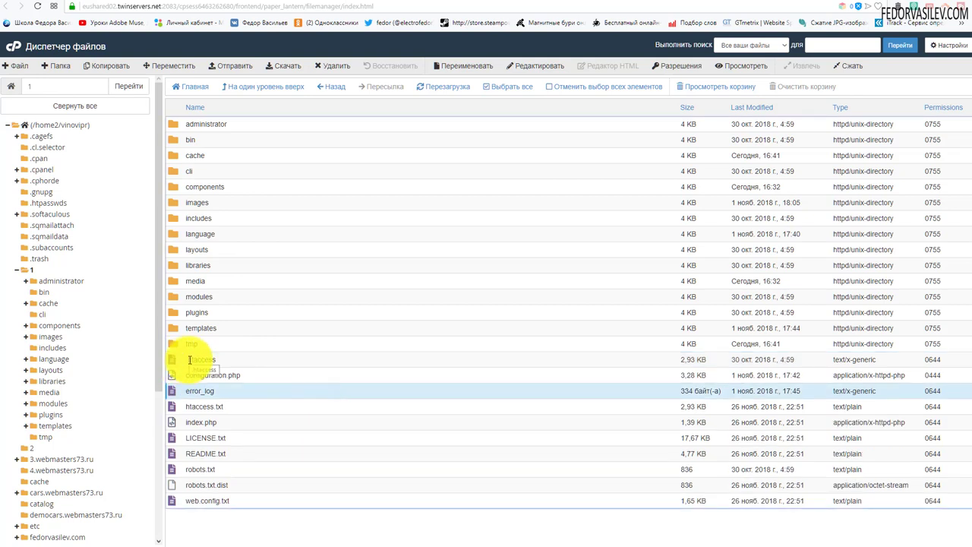
left_click(190, 360)
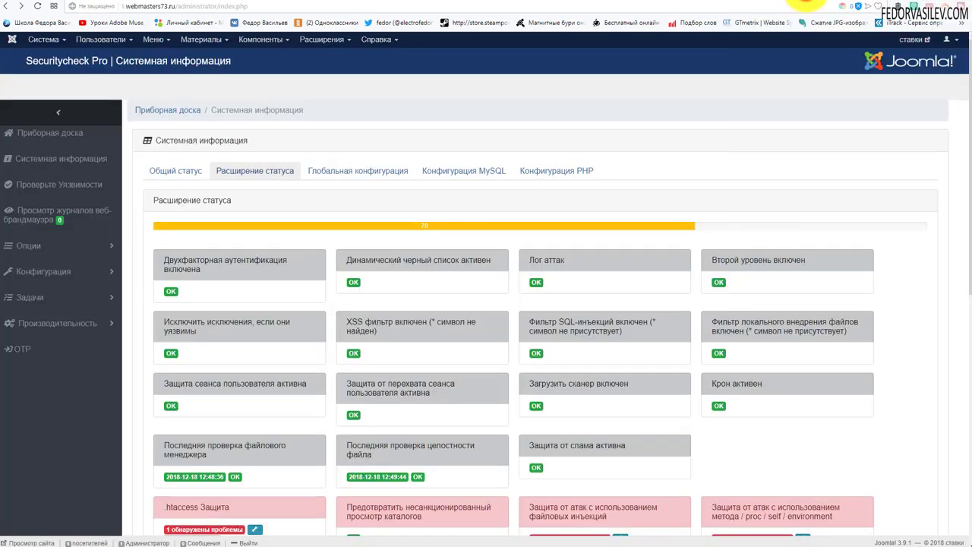
Return to the extension status, open the fix for ".htaccess Защита" and read the warning about restoring the original file.
scroll(402, 189, "down", 3)
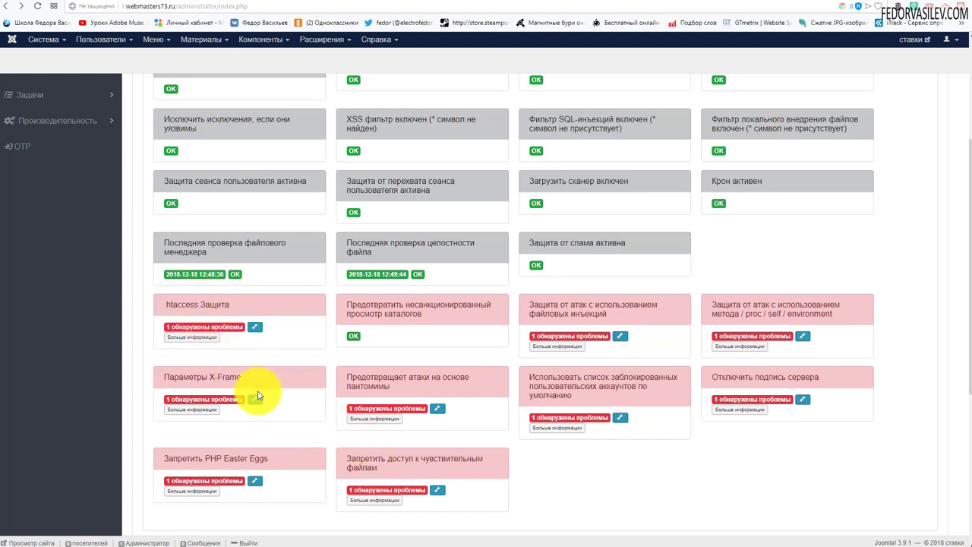
left_click(255, 329)
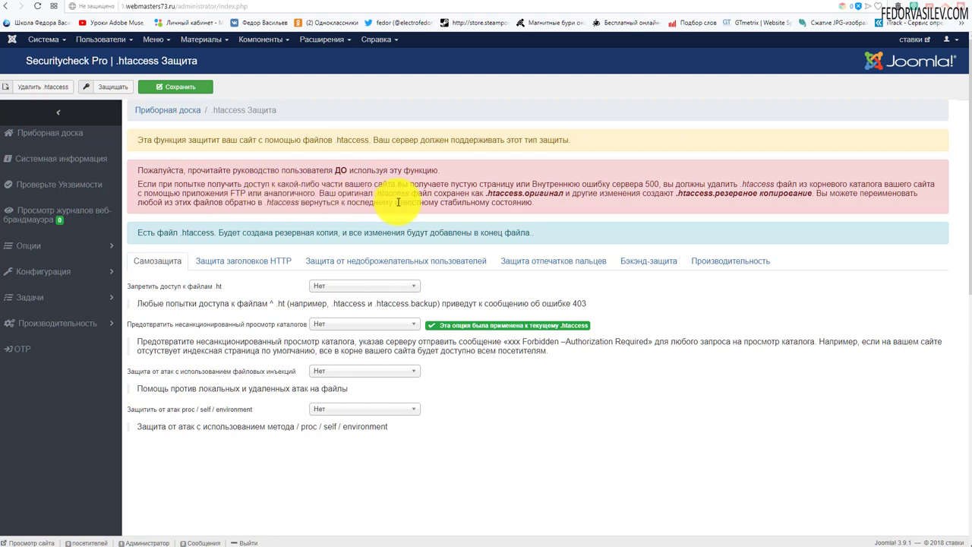
triple_click(557, 199)
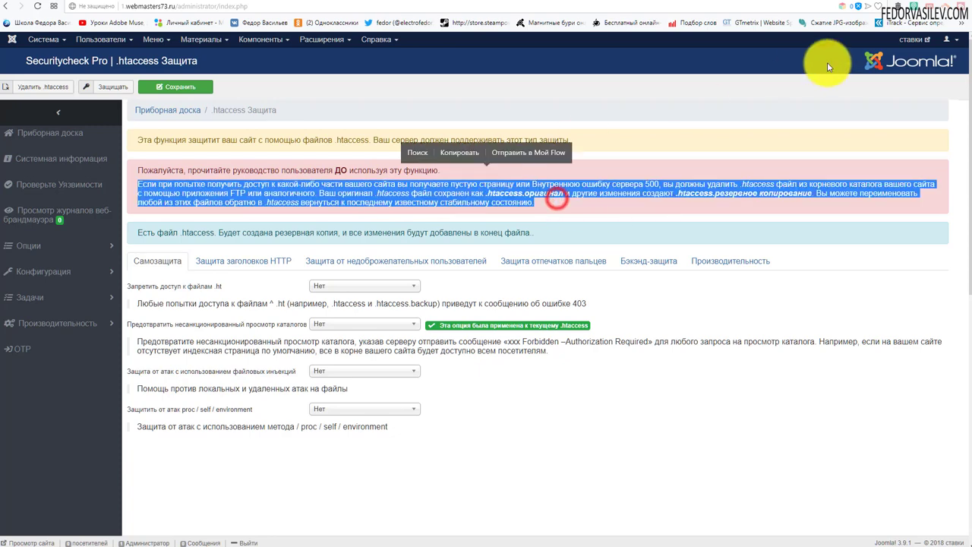
Download the site's .htaccess file from the cPanel file manager as "htaccess", then return to the .htaccess protection page.
left_click(843, 4)
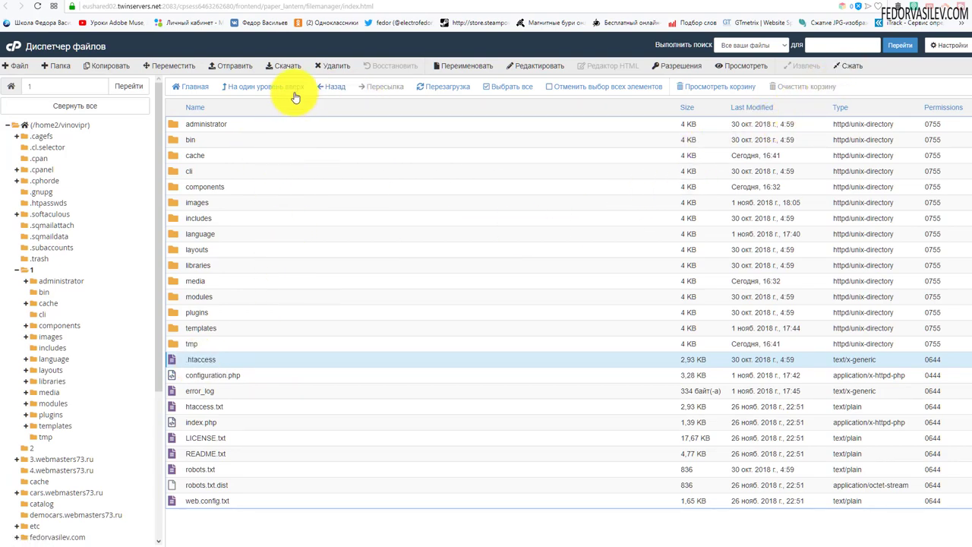
left_click(287, 65)
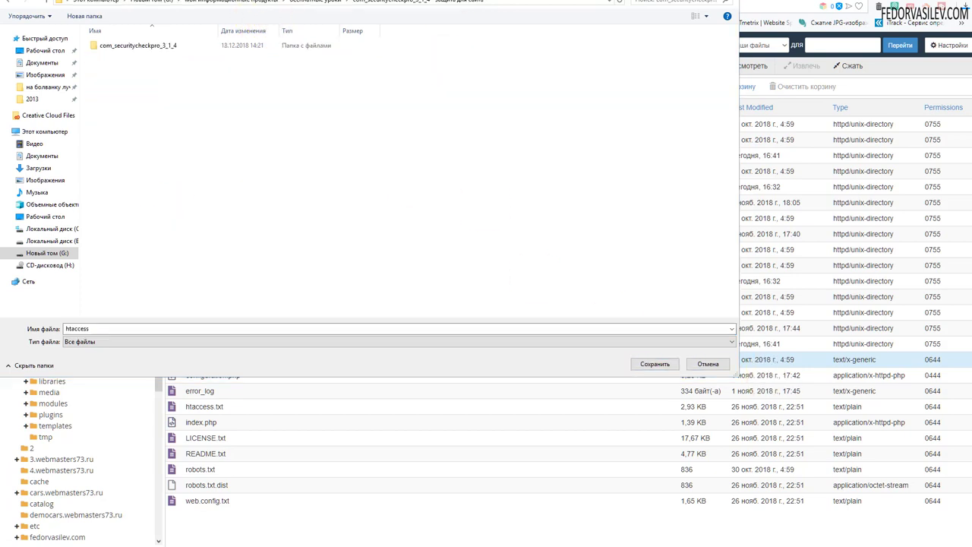
left_click(644, 367)
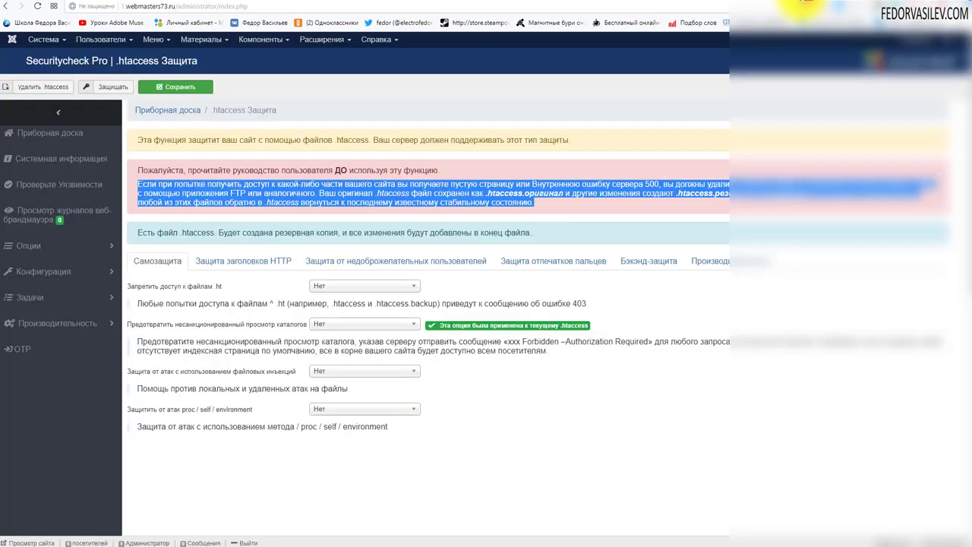
left_click(568, 225)
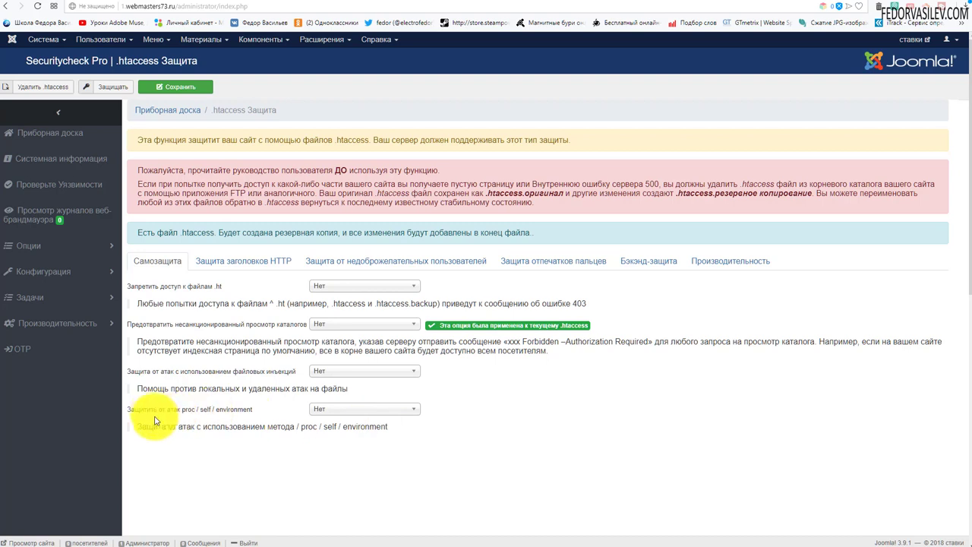
Under "Самозащита", set "Запретить доступ к файлам .ht" and "Предотвратить несанкционированный просмотр каталогов" to "Да".
mouse_move(142, 334)
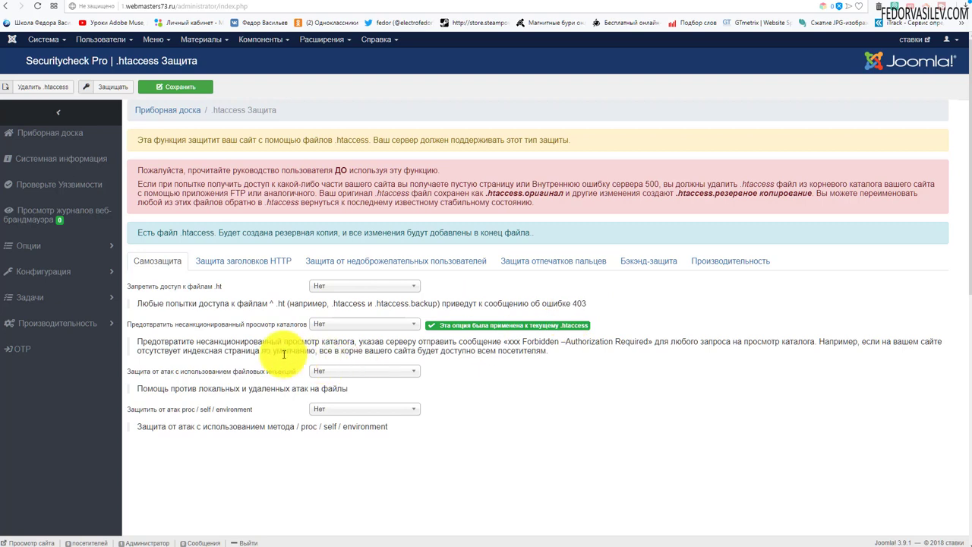
mouse_move(200, 324)
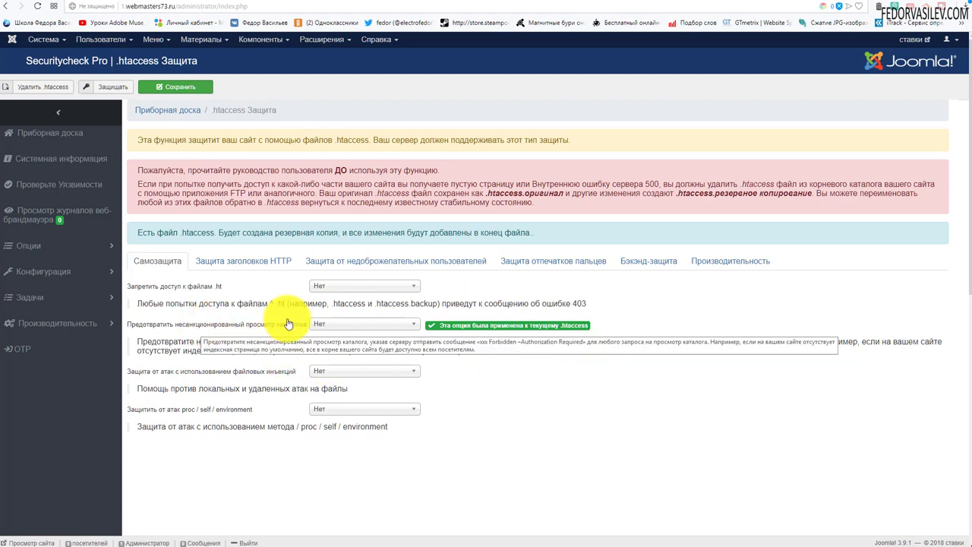
left_click(342, 285)
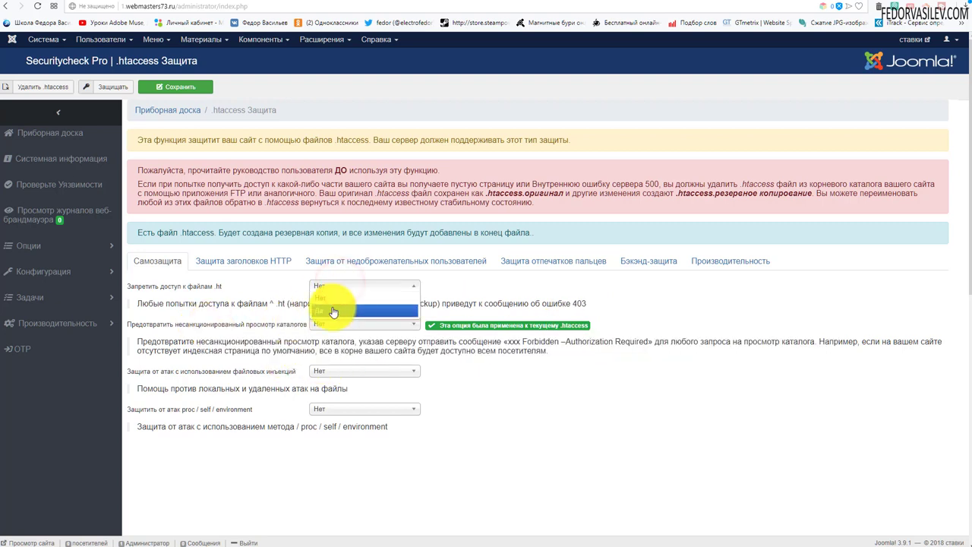
left_click(332, 312)
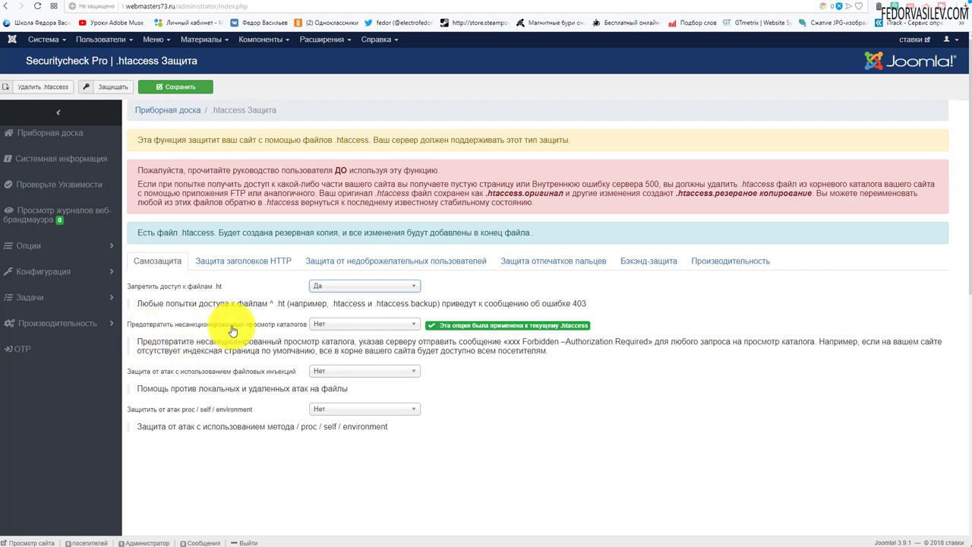
left_click(331, 327)
left_click(337, 326)
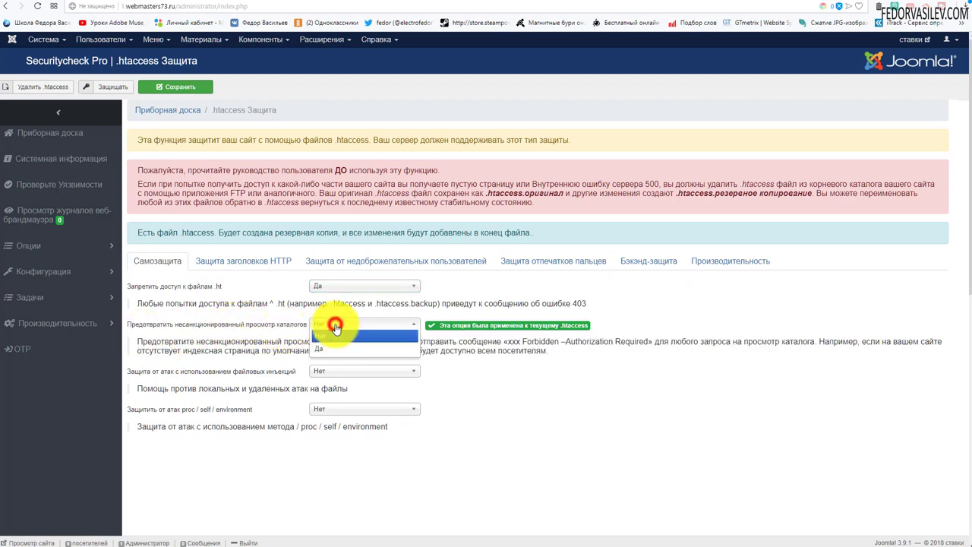
left_click(328, 328)
left_click(327, 326)
left_click(327, 351)
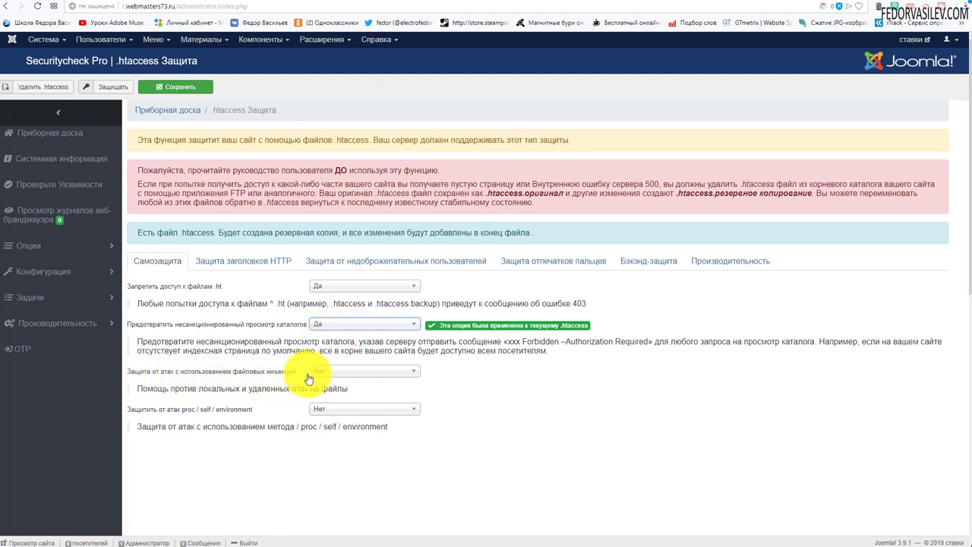
Set the protections against file injection and proc / self / environment attacks to "Да", and save the configuration.
left_click(316, 371)
left_click(323, 391)
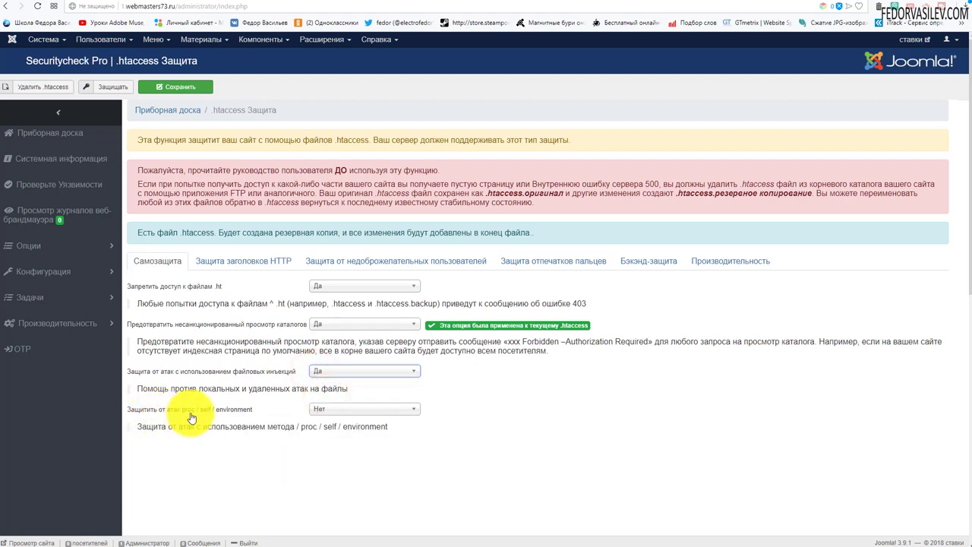
left_click(342, 410)
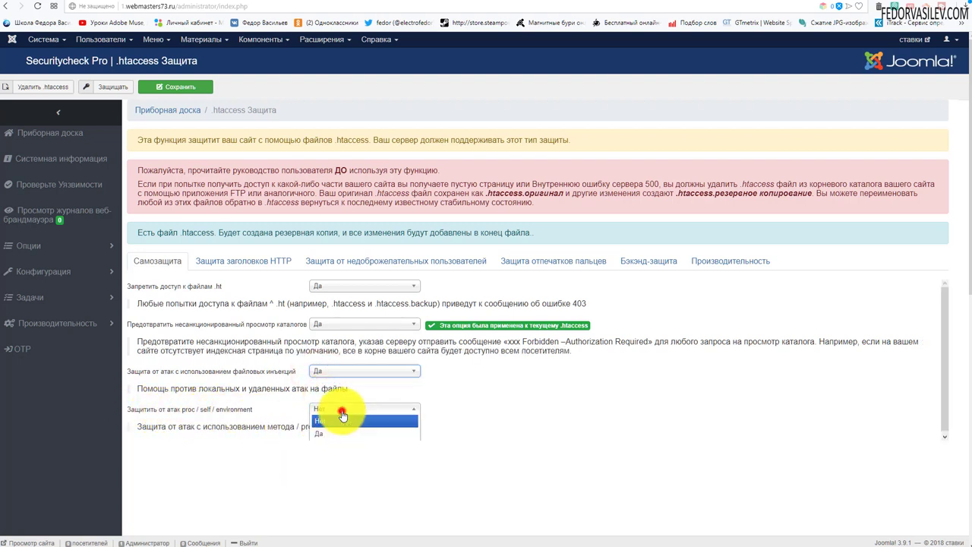
scroll(350, 379, "down", 1)
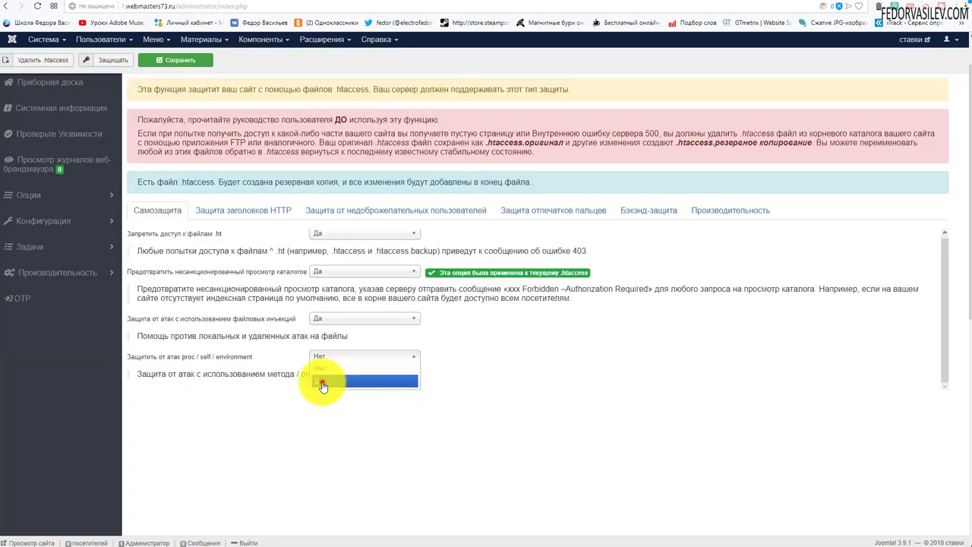
left_click(322, 381)
scroll(364, 414, "up", 1)
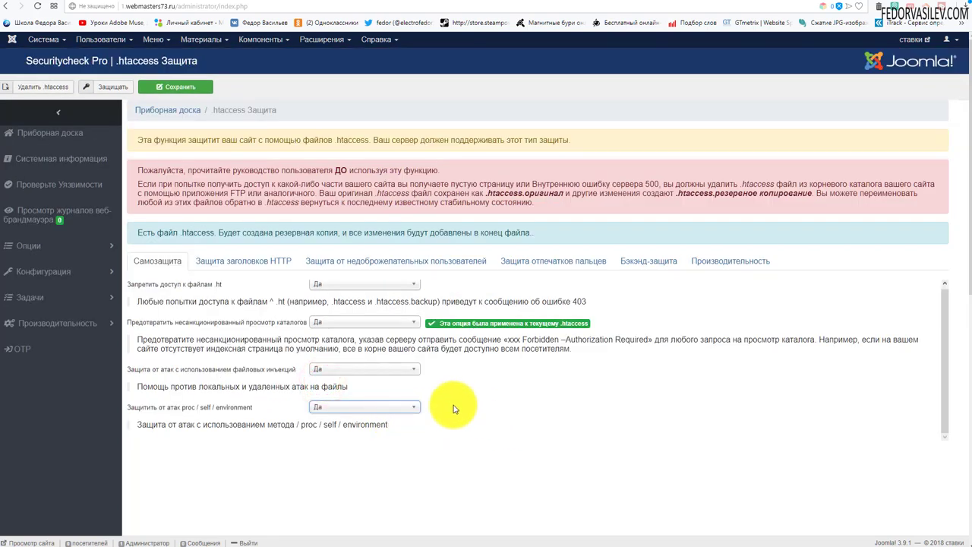
left_click(188, 87)
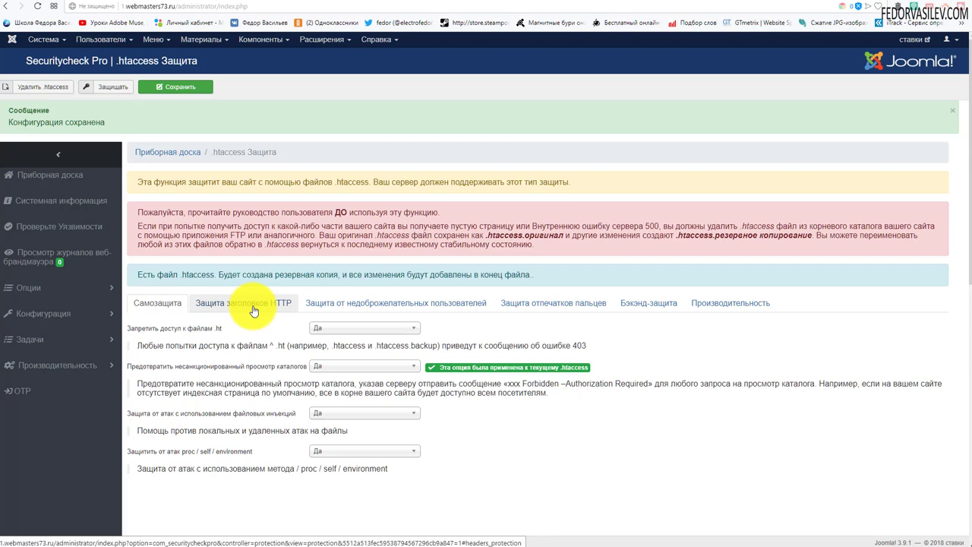
In the "Защита заголовков HTTP" settings, read the X-Frame explanation and set "Параметры X-Frame" to "Того же происхождения".
left_click(255, 312)
scroll(254, 312, "down", 1)
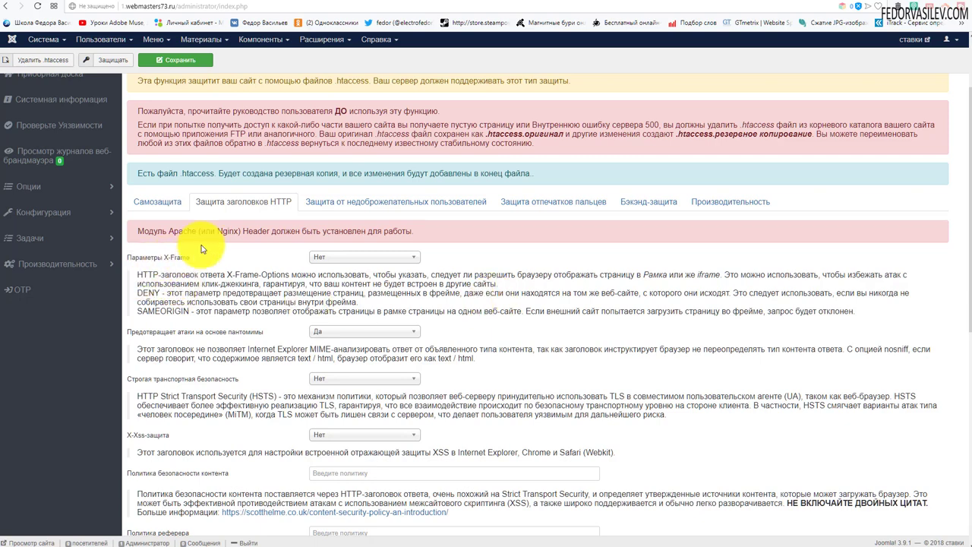
double_click(699, 278)
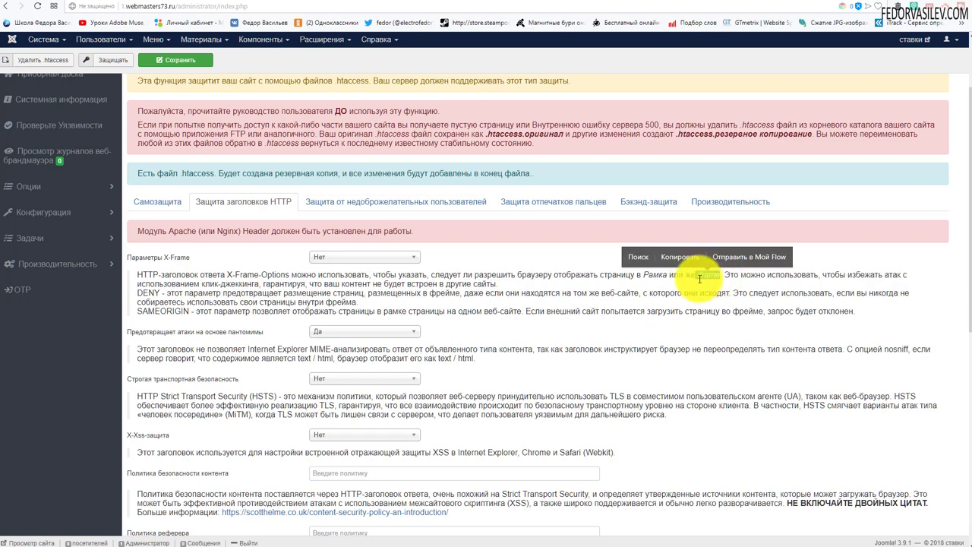
left_click(359, 301)
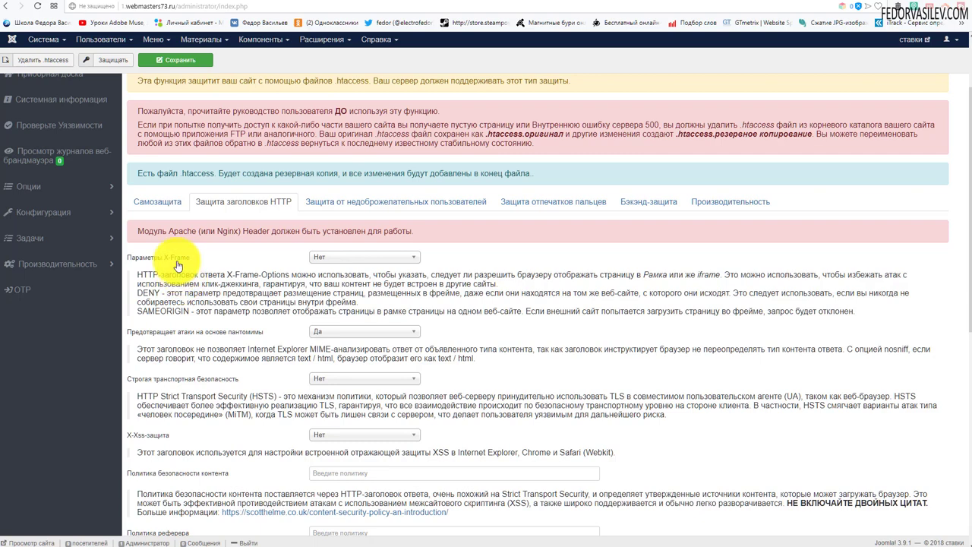
left_click(325, 256)
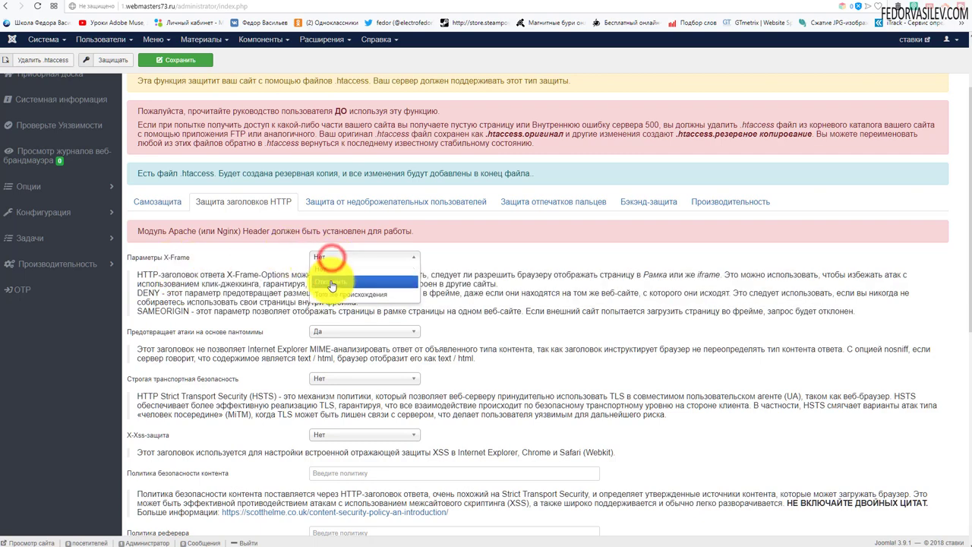
left_click(334, 283)
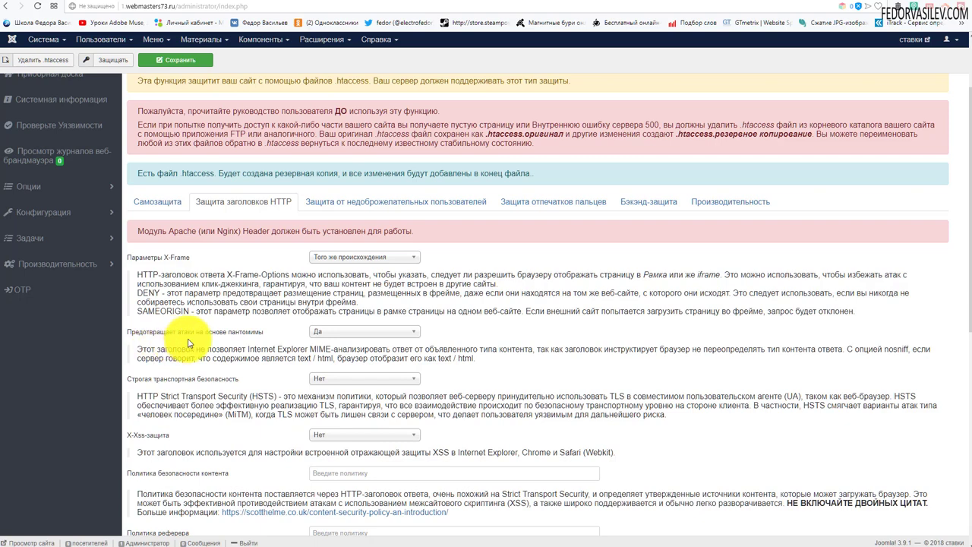
Read the MIME header explanation and choose "Да" for "Предотвращает атаки на основе пантомимы".
left_click_drag(480, 358, 139, 352)
left_click(282, 351)
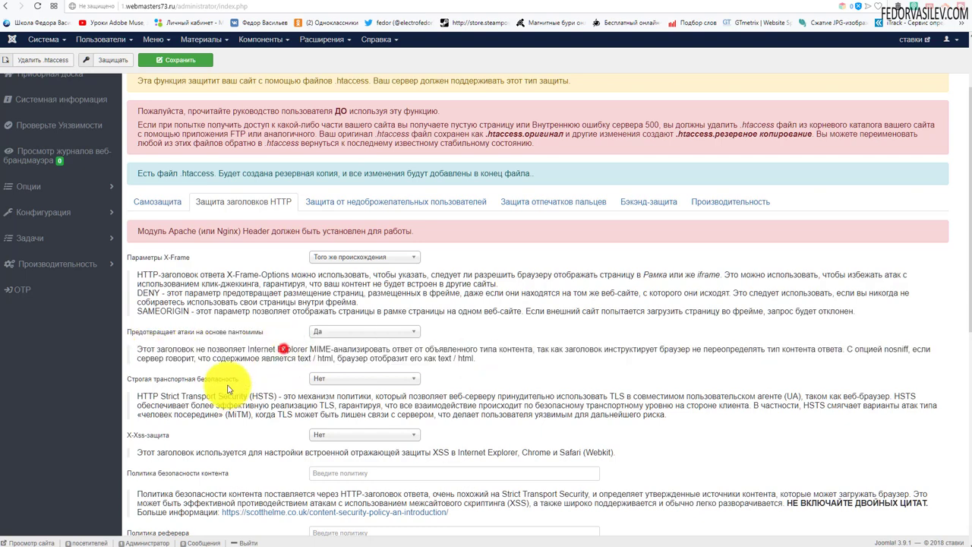
left_click_drag(219, 348, 517, 371)
left_click(516, 372)
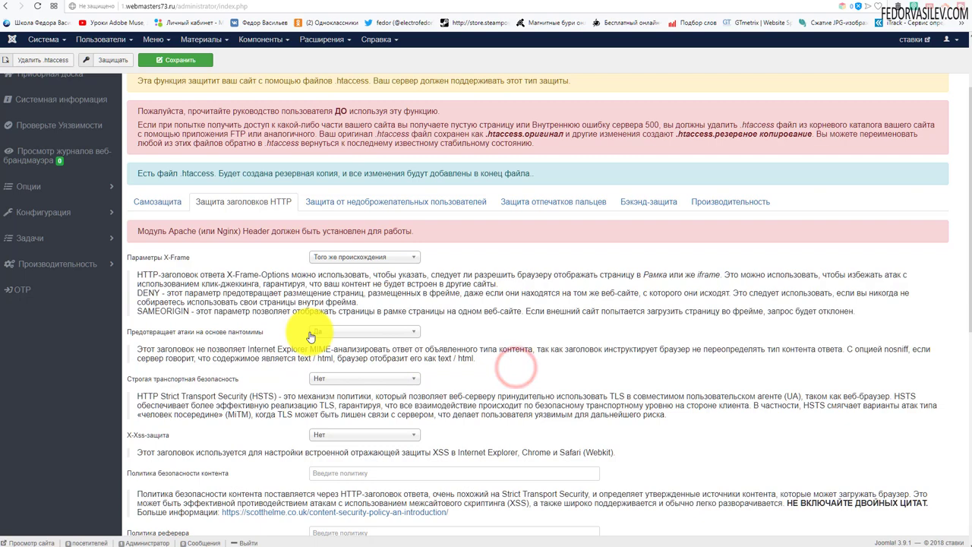
left_click(321, 331)
left_click(325, 357)
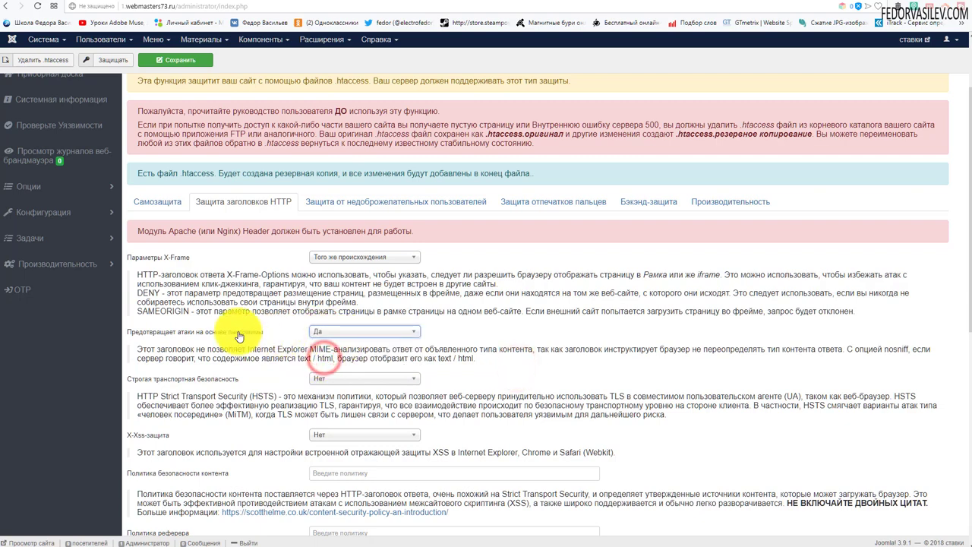
scroll(255, 346, "down", 1)
scroll(255, 347, "down", 1)
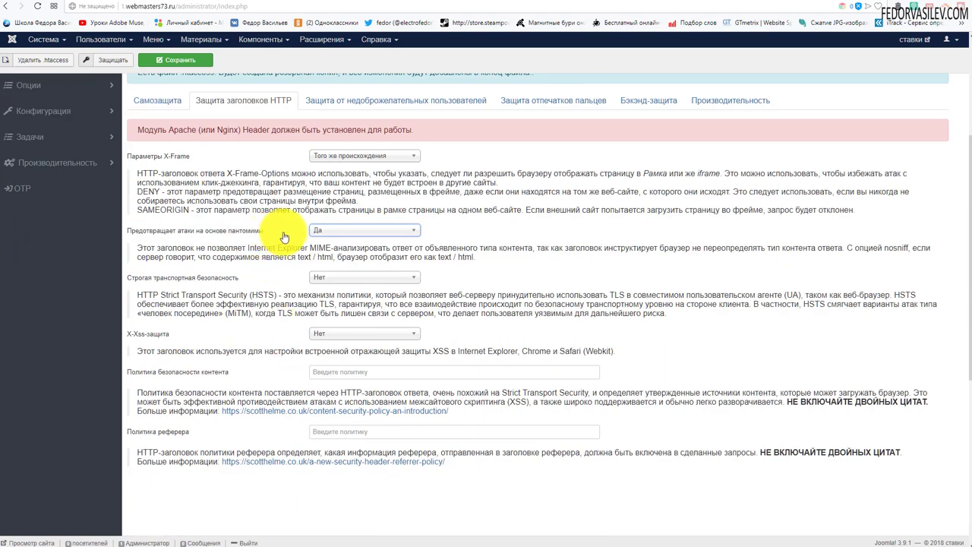
mouse_move(255, 237)
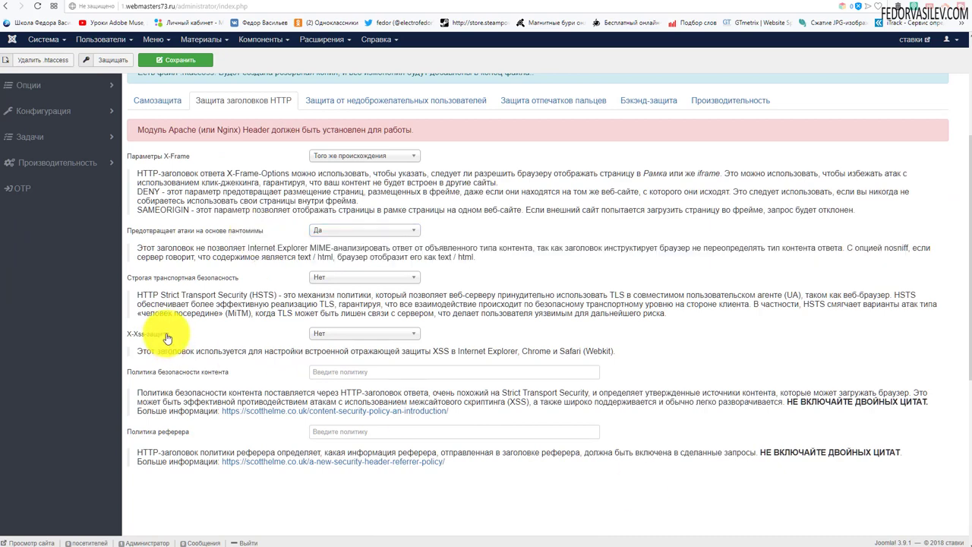
Read the HSTS explanation and set "Строгая транспортная безопасность" to "Да".
left_click_drag(293, 313, 232, 295)
left_click(329, 278)
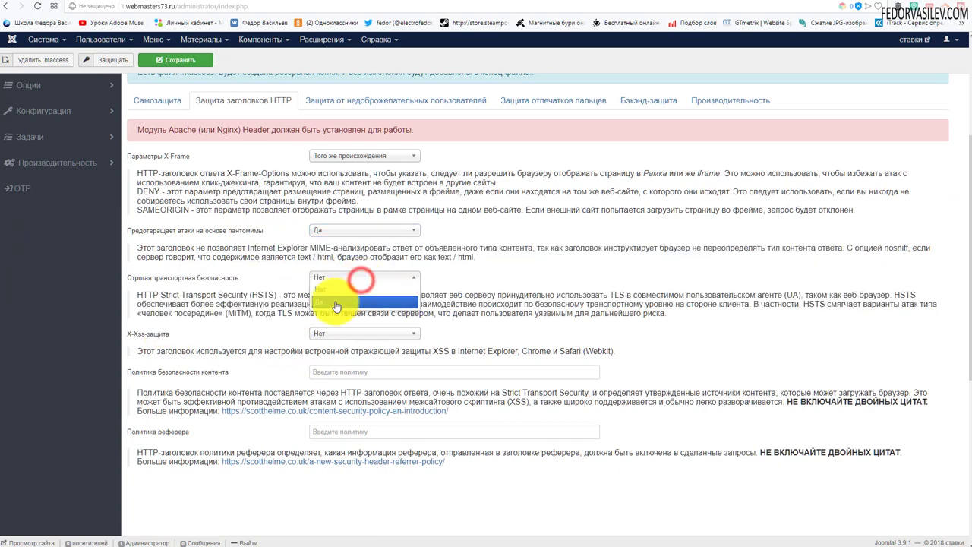
left_click(334, 295)
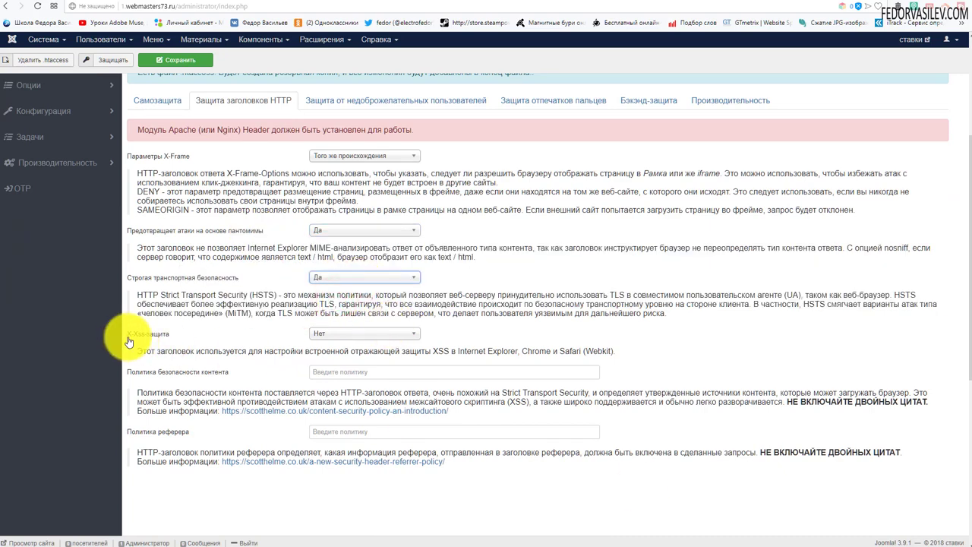
Read the XSS header explanation, set "X-Xss-защита" to "Да", and save the configuration.
mouse_move(140, 343)
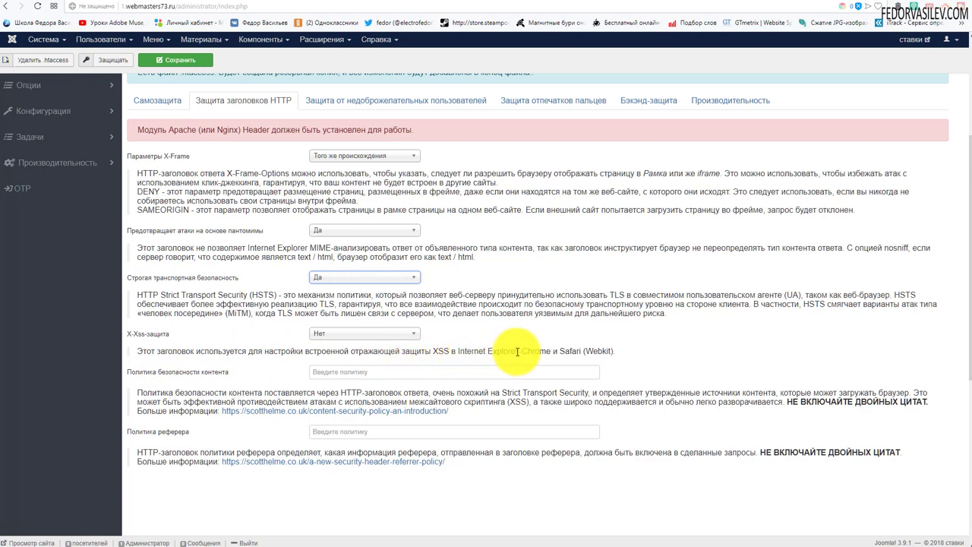
left_click_drag(465, 351, 518, 351)
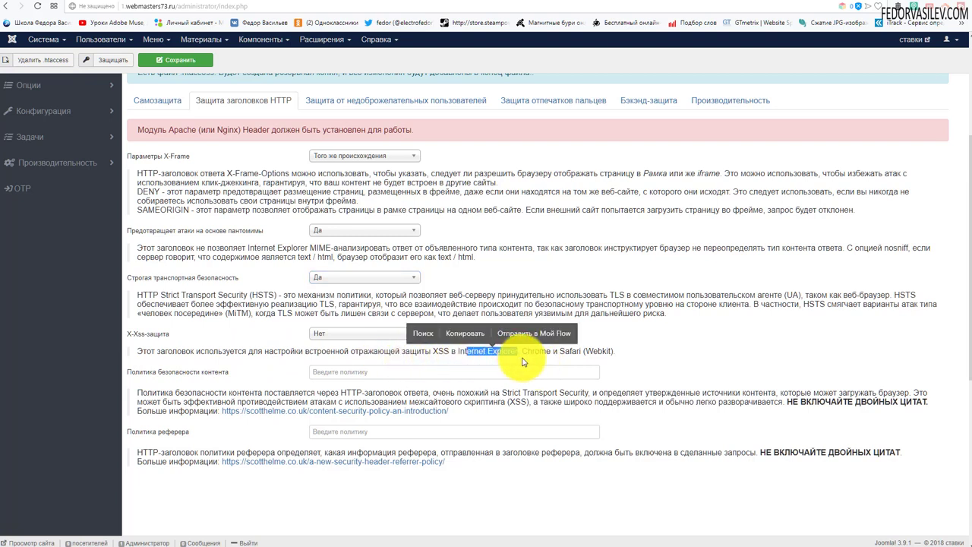
left_click(342, 333)
left_click(339, 351)
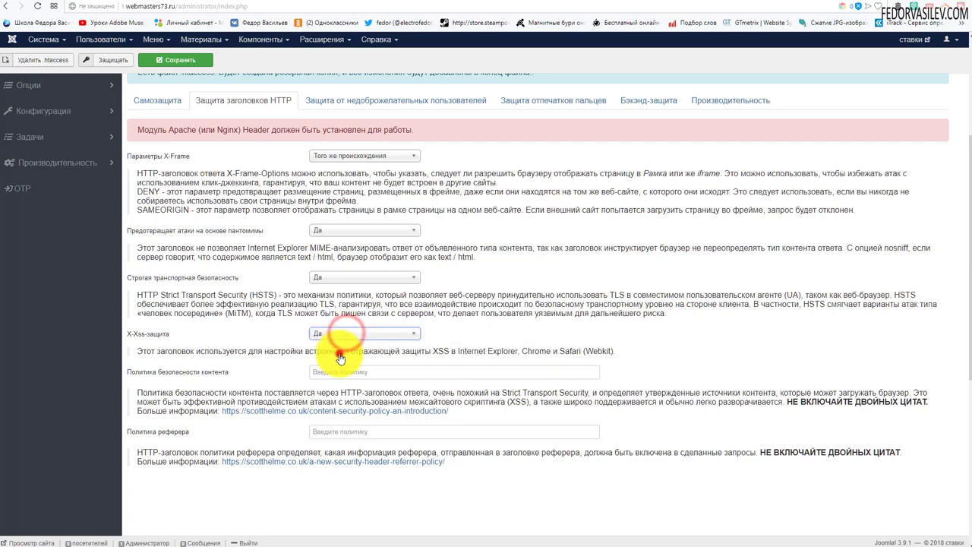
scroll(228, 334, "down", 1)
scroll(455, 318, "up", 2)
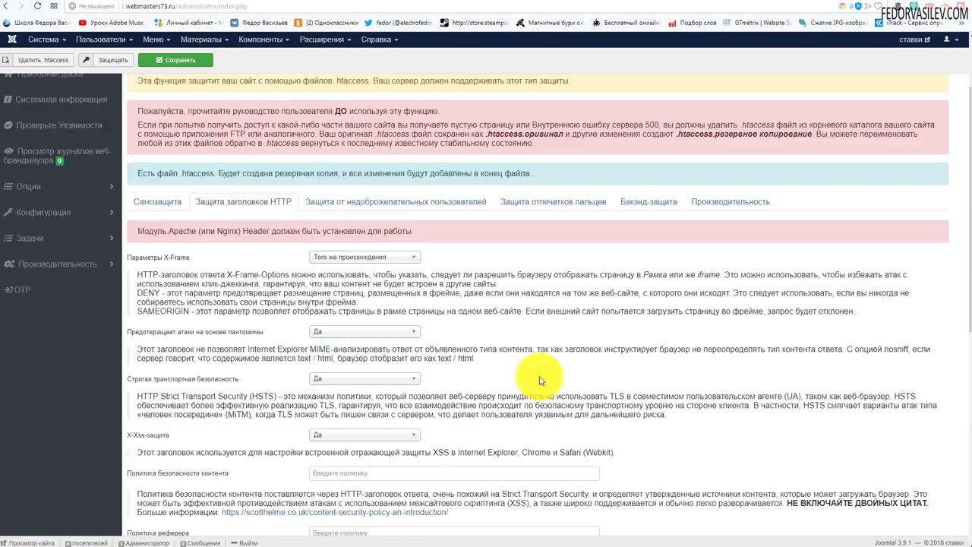
left_click(176, 60)
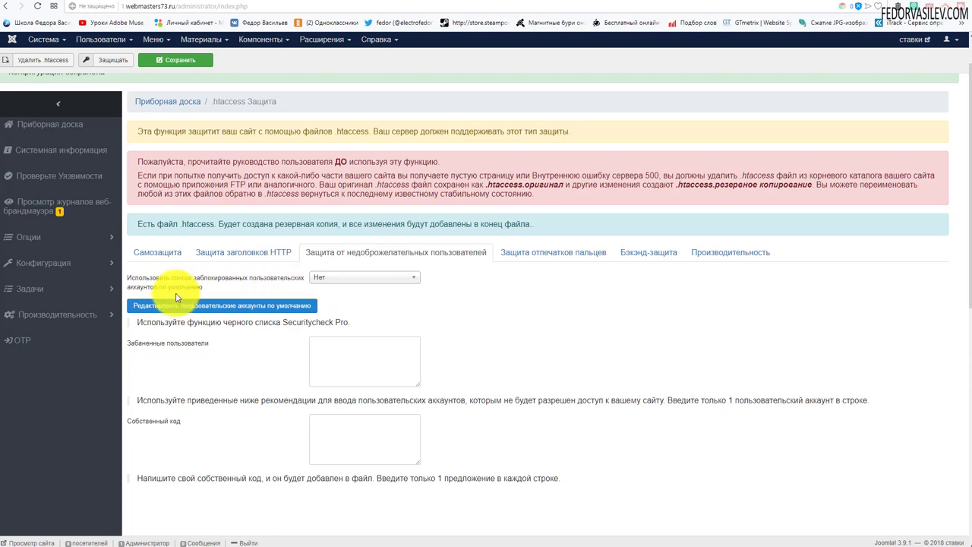
Under "Защита от недоброжелательных пользователей", set use of the default blocked user accounts list to "Да" and review the banned-users and custom-code fields.
left_click(329, 279)
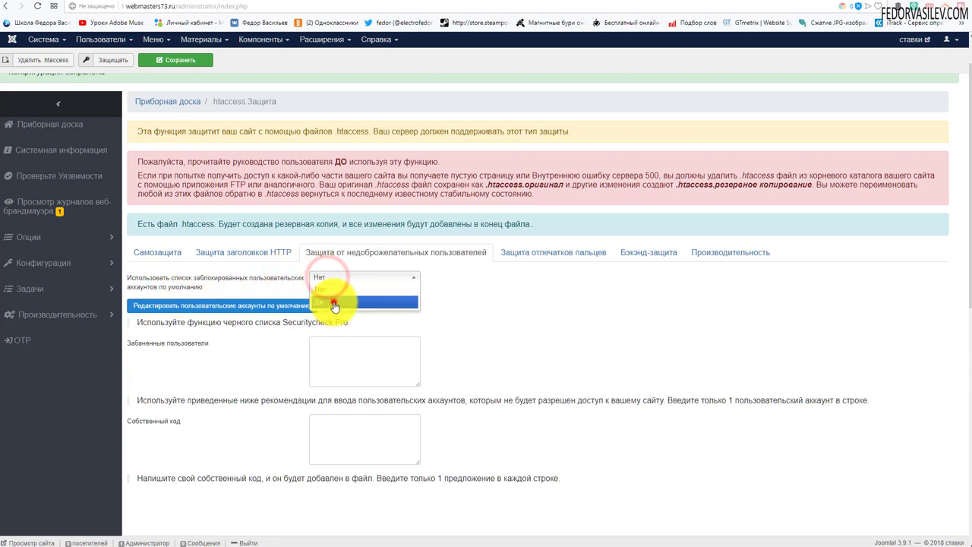
left_click(333, 299)
scroll(169, 257, "down", 1)
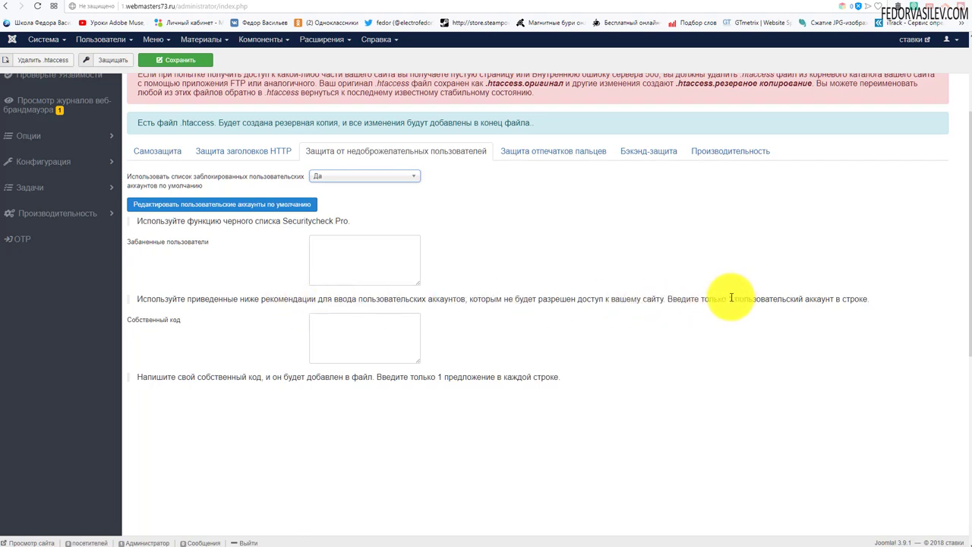
left_click(376, 255)
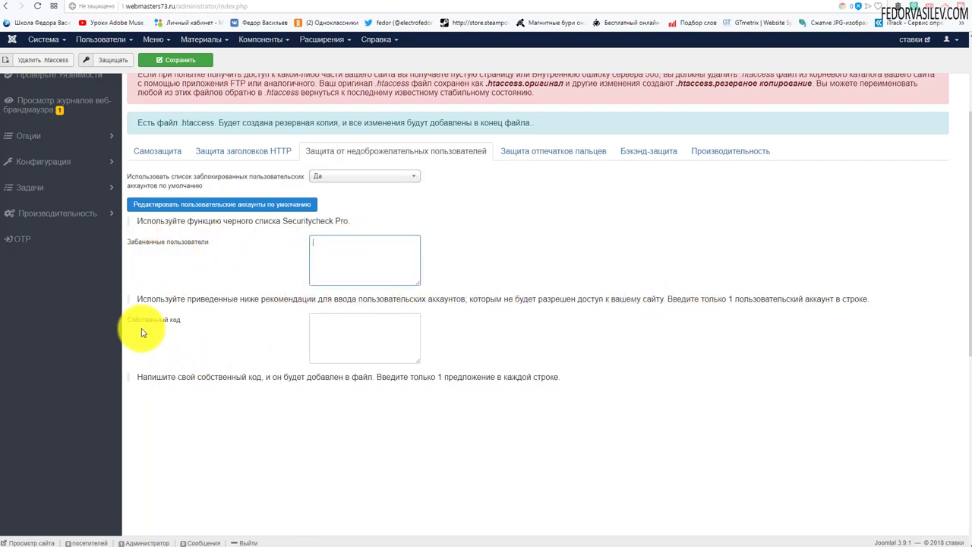
left_click(351, 336)
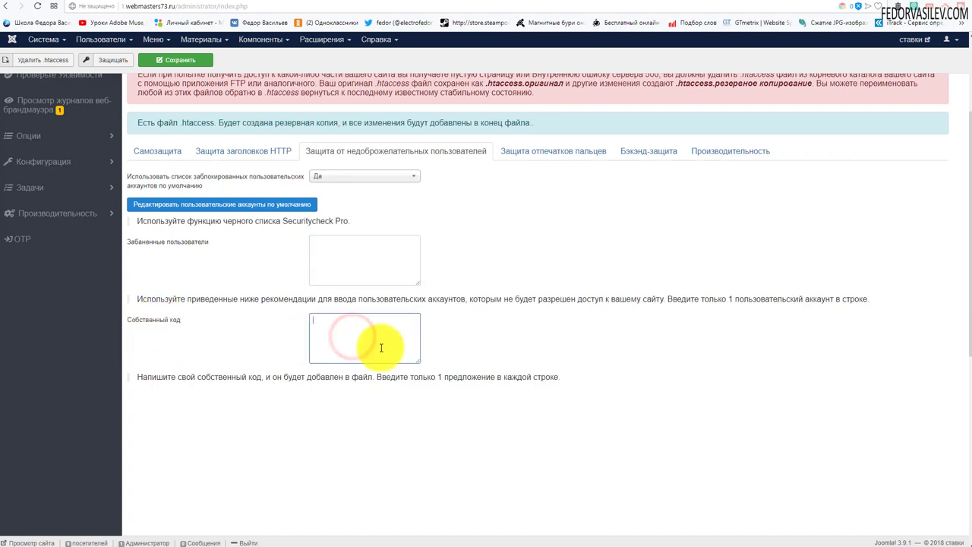
Under "Защита отпечатков пальцев", set "Отключить подпись сервера" and "Запретить PHP Easter Eggs" to "Да", and review the blocked sensitive files list.
scroll(471, 304, "up", 2)
left_click(574, 259)
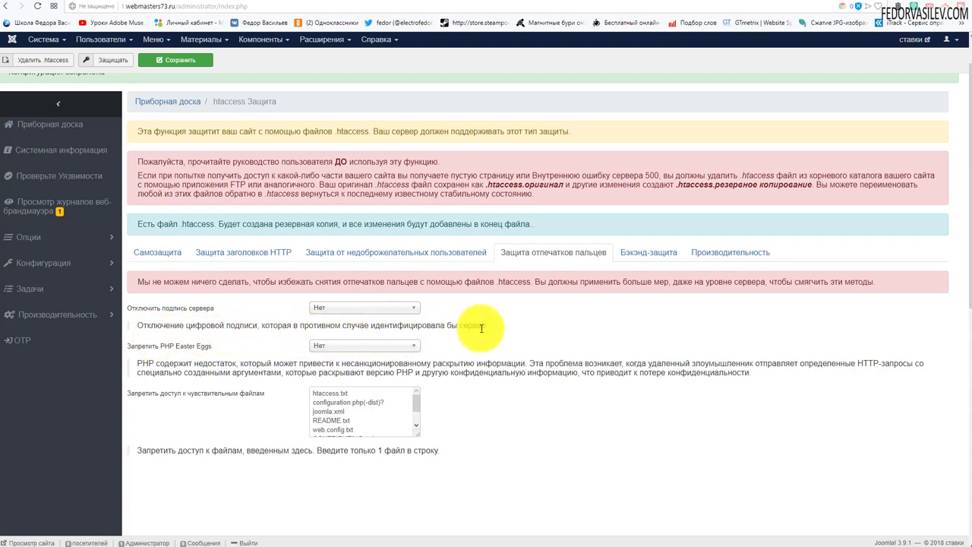
left_click(325, 306)
left_click(334, 332)
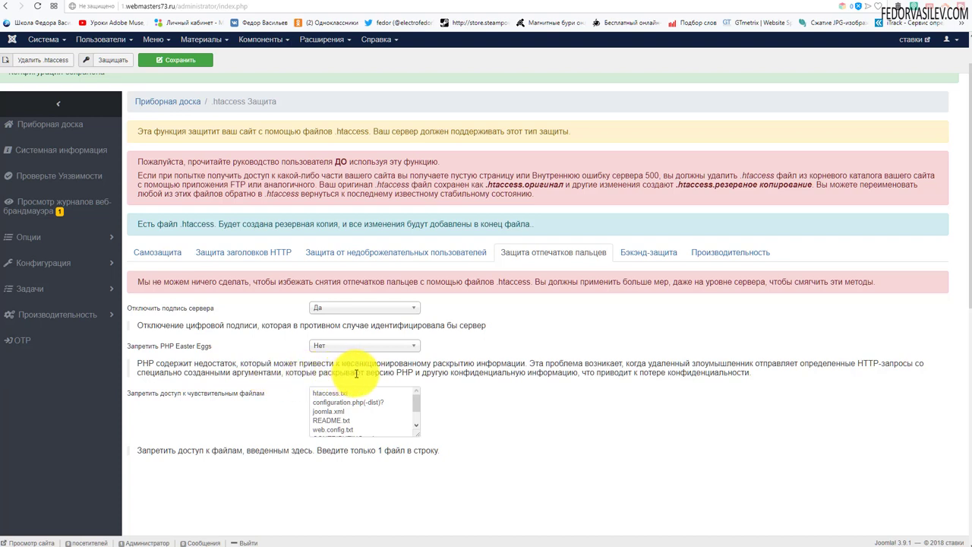
left_click(346, 348)
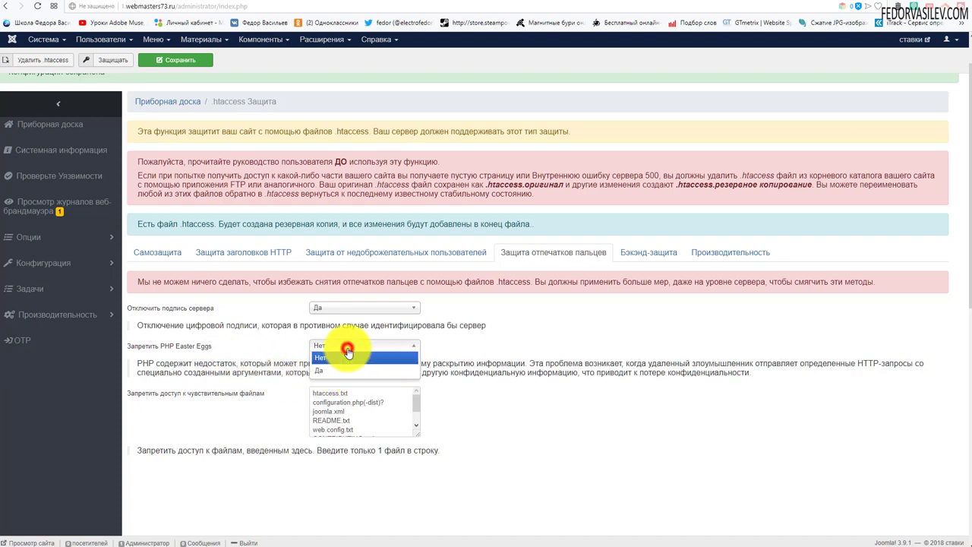
left_click(341, 370)
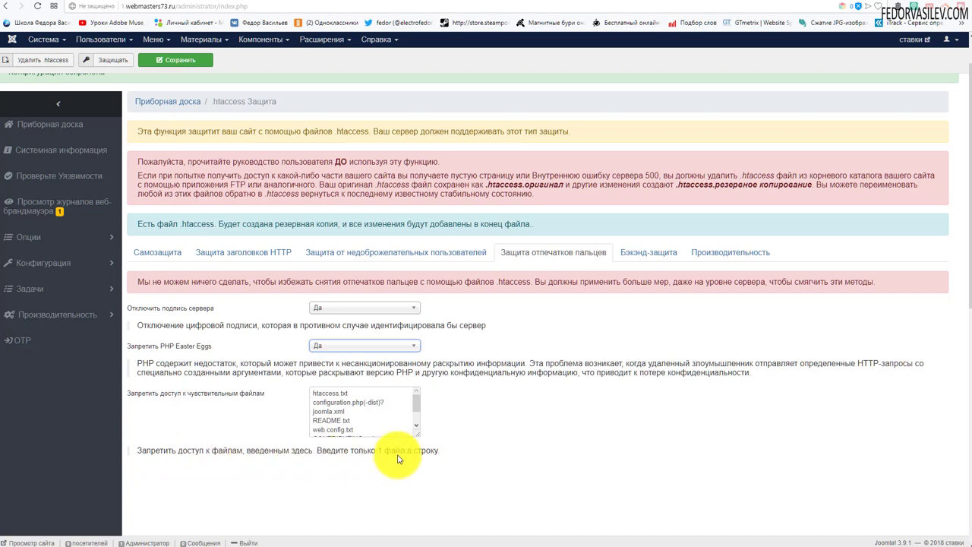
scroll(417, 405, "down", 3)
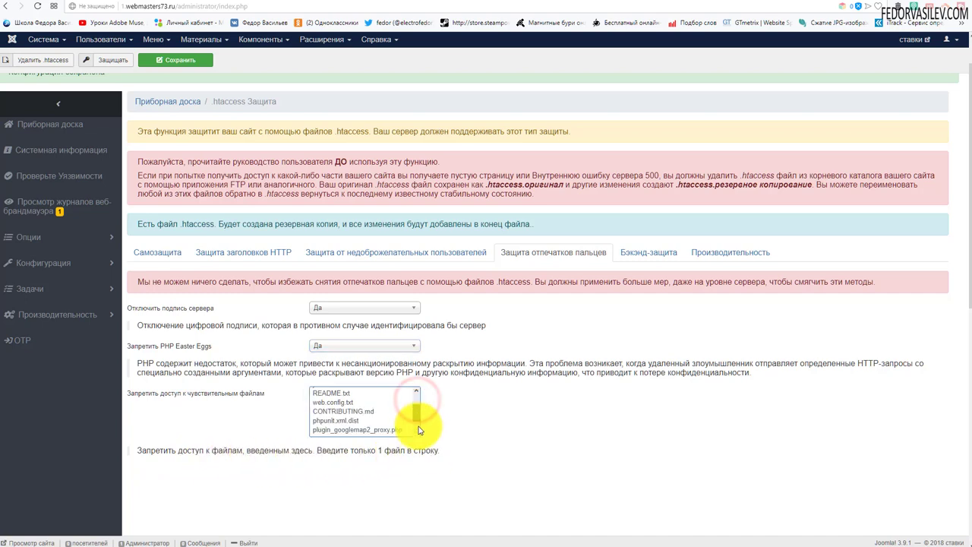
scroll(412, 393, "up", 6)
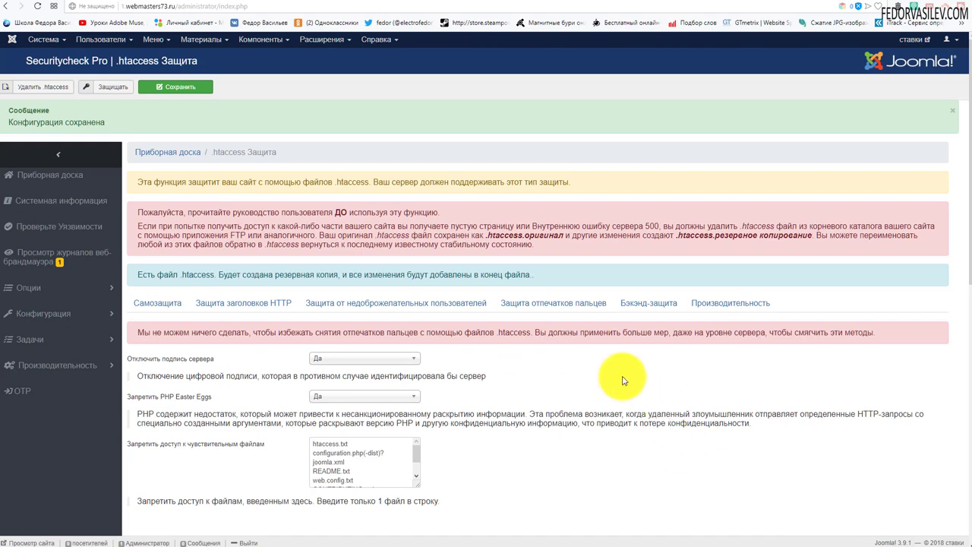
In the "Бэкэнд-защита" settings, examine how "Новый внутренний URL" alters the administrator address and what "URL для перенаправления на" does.
left_click(644, 303)
scroll(596, 257, "down", 3)
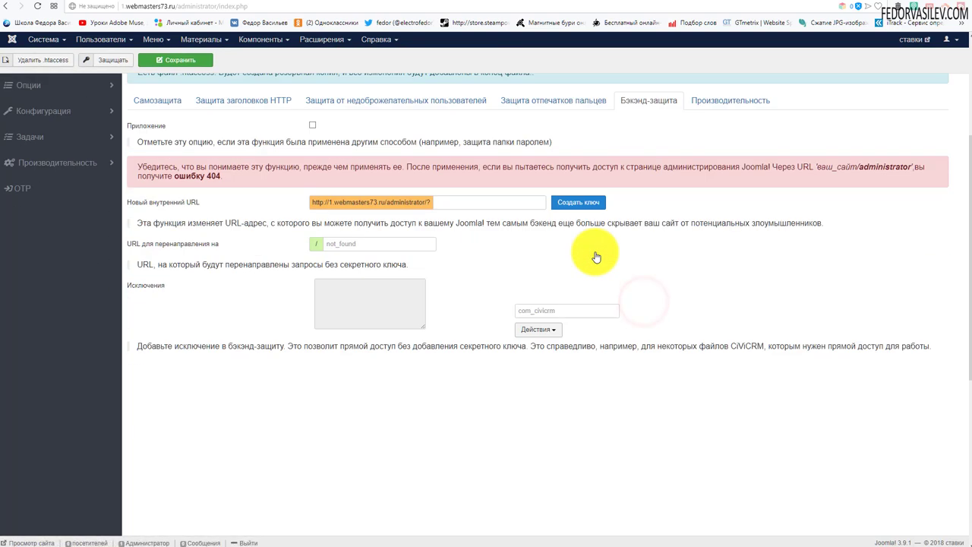
scroll(380, 310, "up", 1)
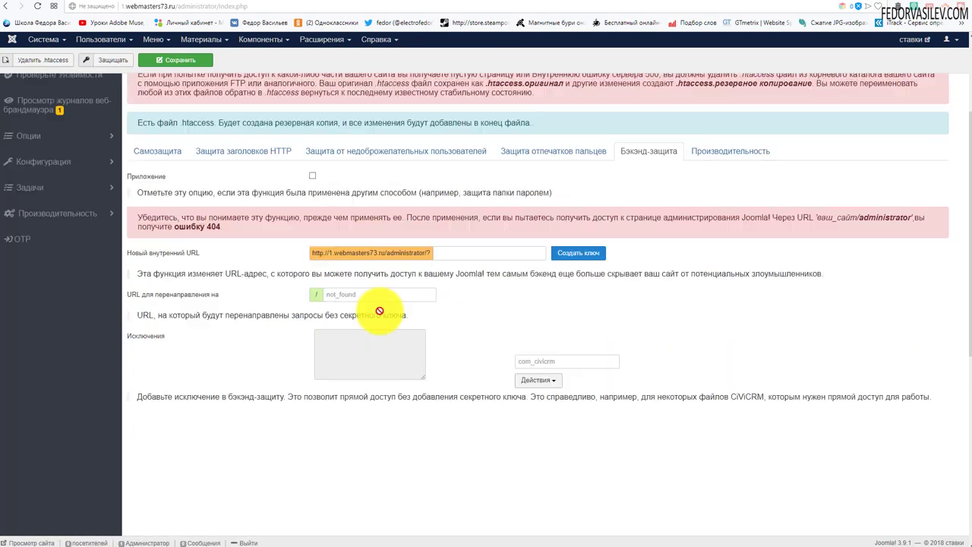
scroll(294, 302, "up", 1)
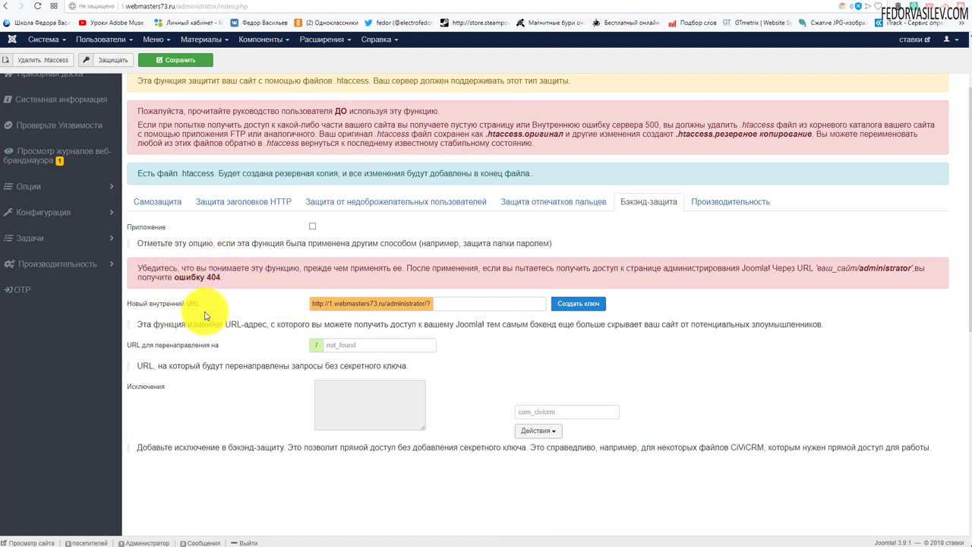
mouse_move(382, 304)
left_mouse_down()
mouse_move(337, 307)
mouse_move(421, 302)
mouse_move(385, 304)
left_mouse_up()
left_click(388, 303)
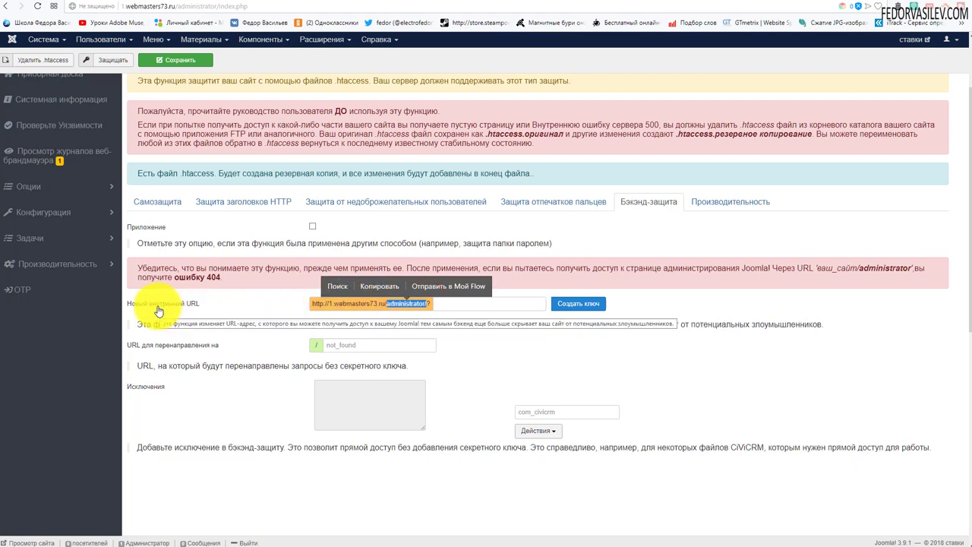
left_click(369, 307)
double_click(386, 303)
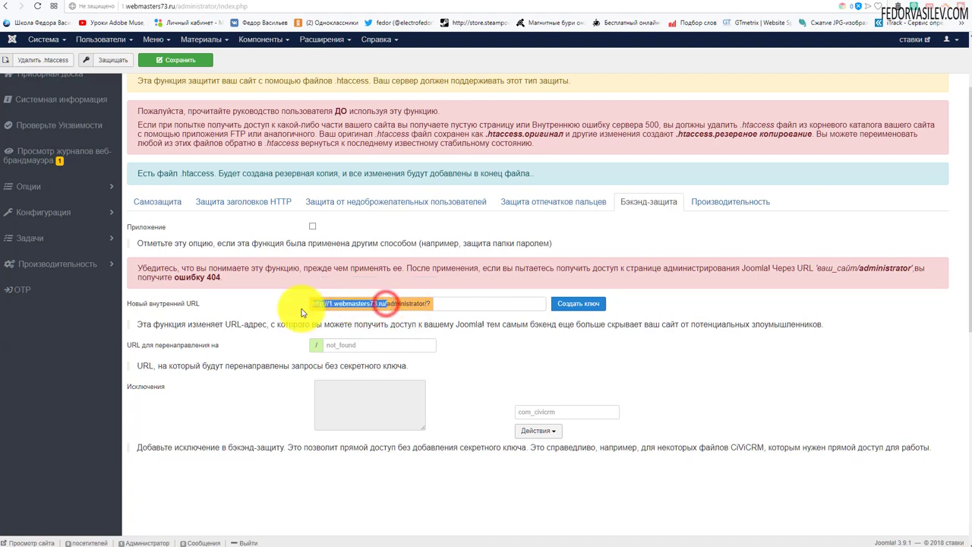
left_click(386, 303)
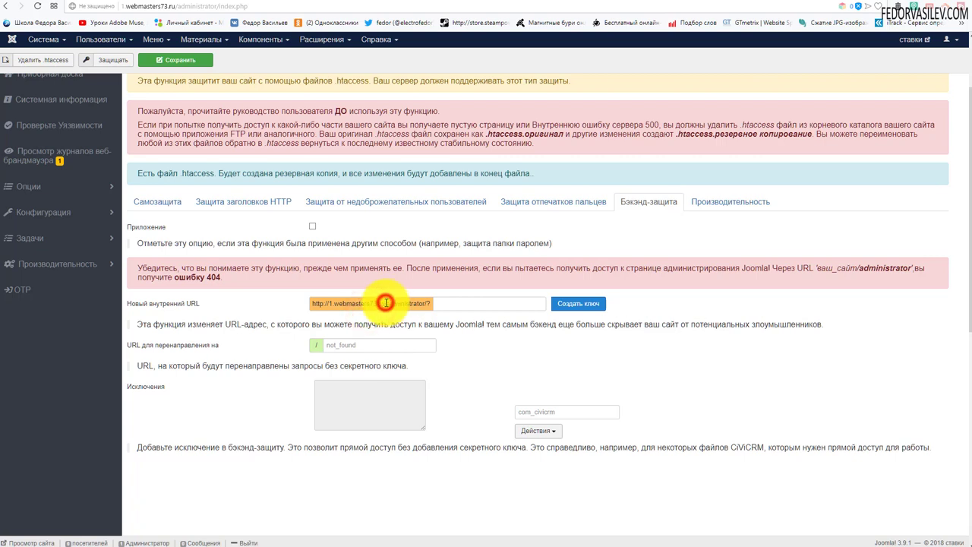
left_click_drag(386, 303, 426, 302)
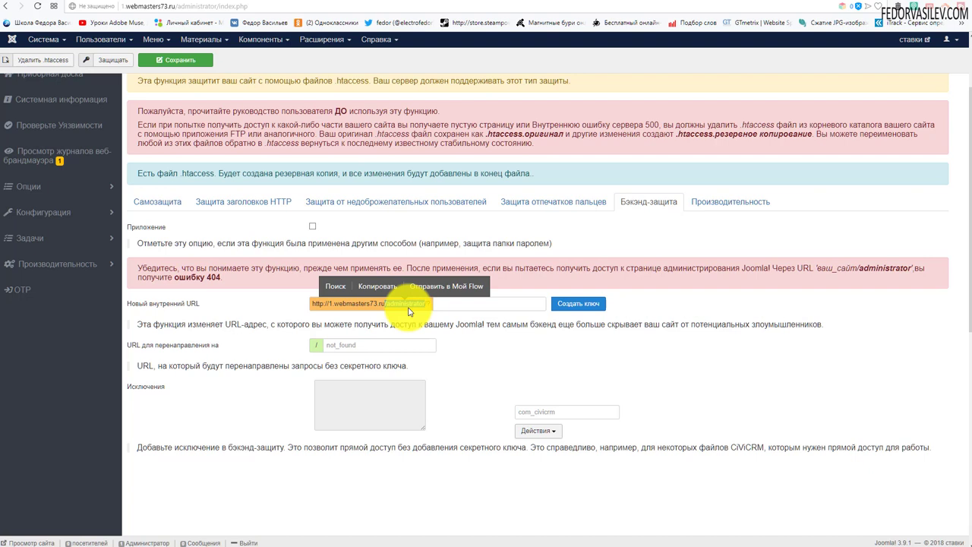
key("End")
type("/?")
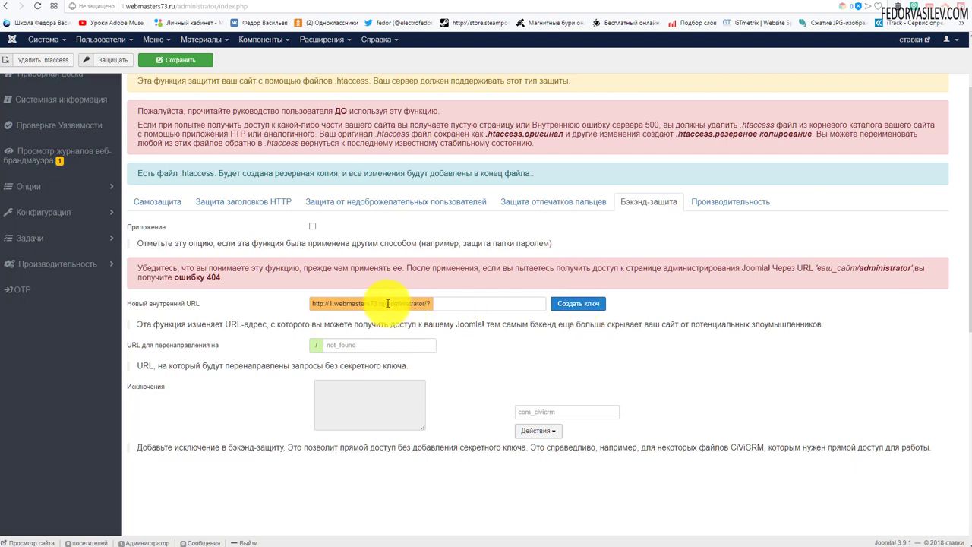
left_click_drag(387, 303, 412, 303)
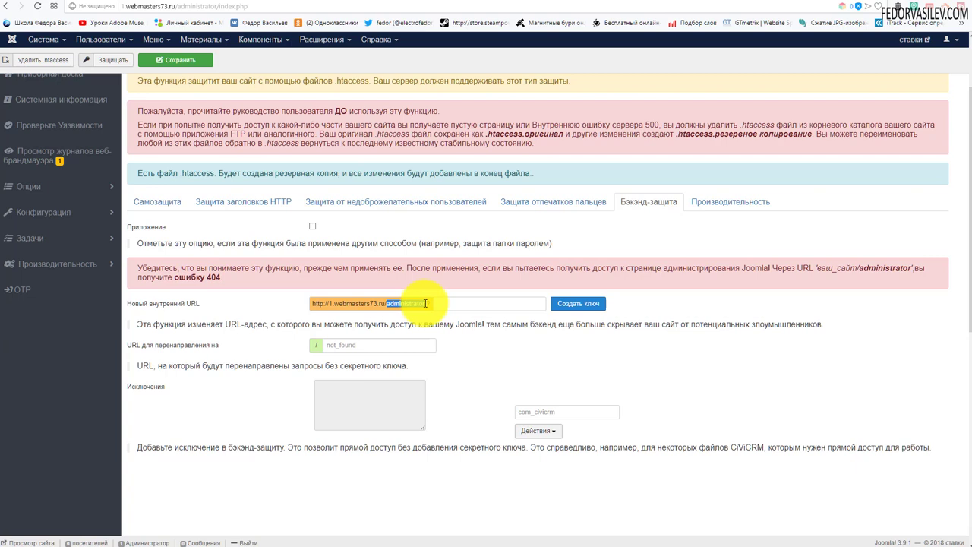
left_click_drag(426, 303, 427, 303)
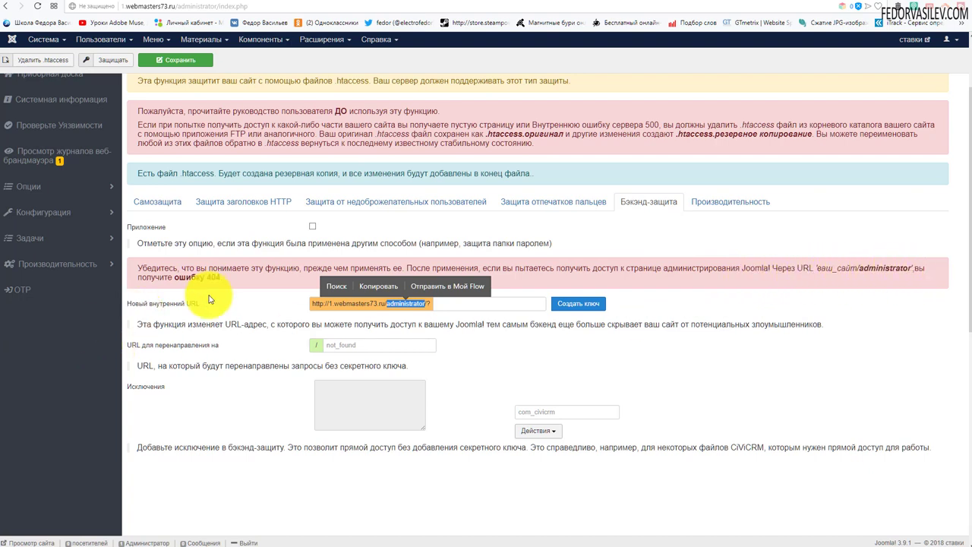
left_click(253, 307)
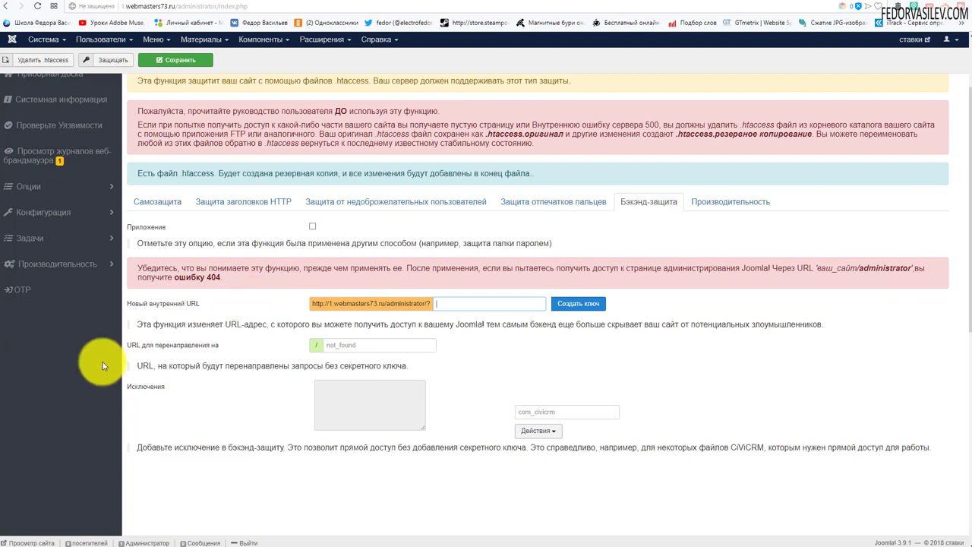
mouse_move(210, 355)
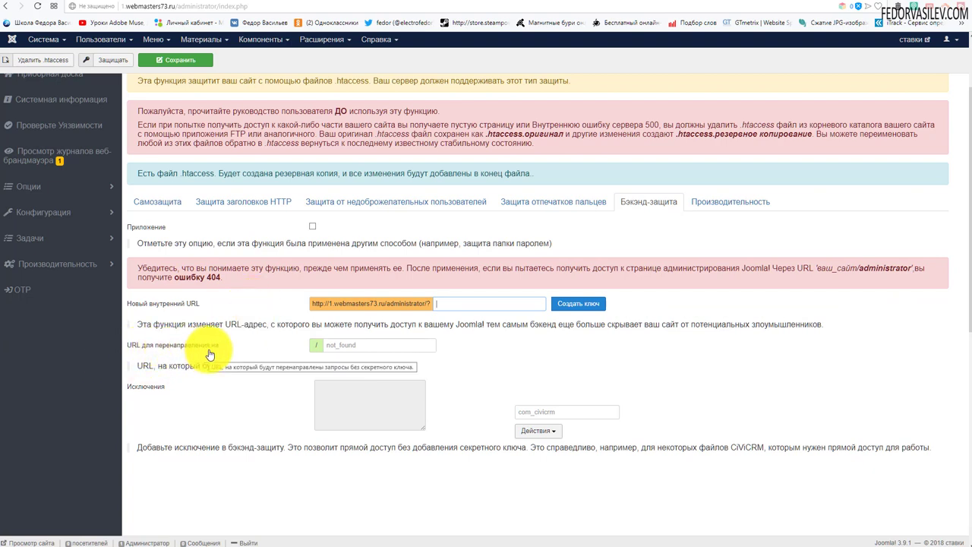
left_click(364, 346)
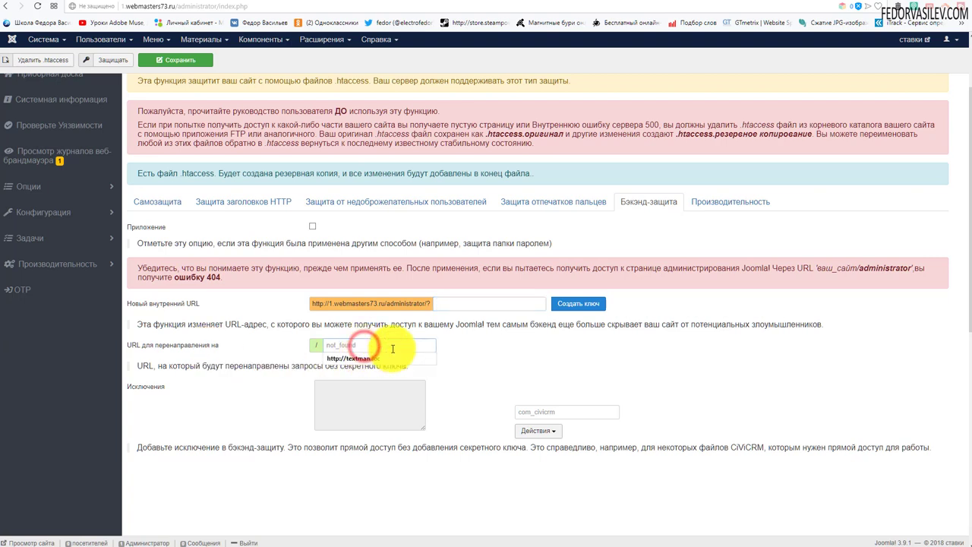
left_click(487, 356)
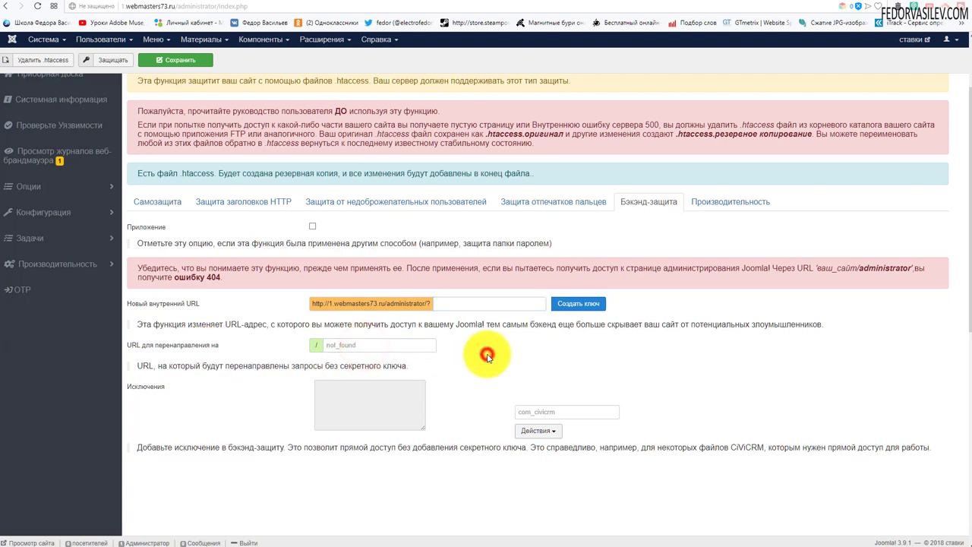
left_click(344, 345)
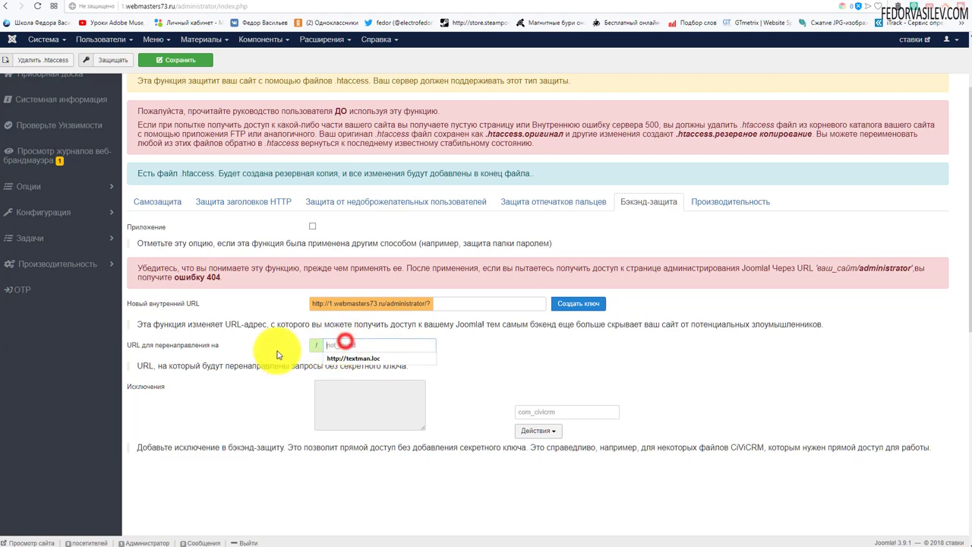
left_click(481, 354)
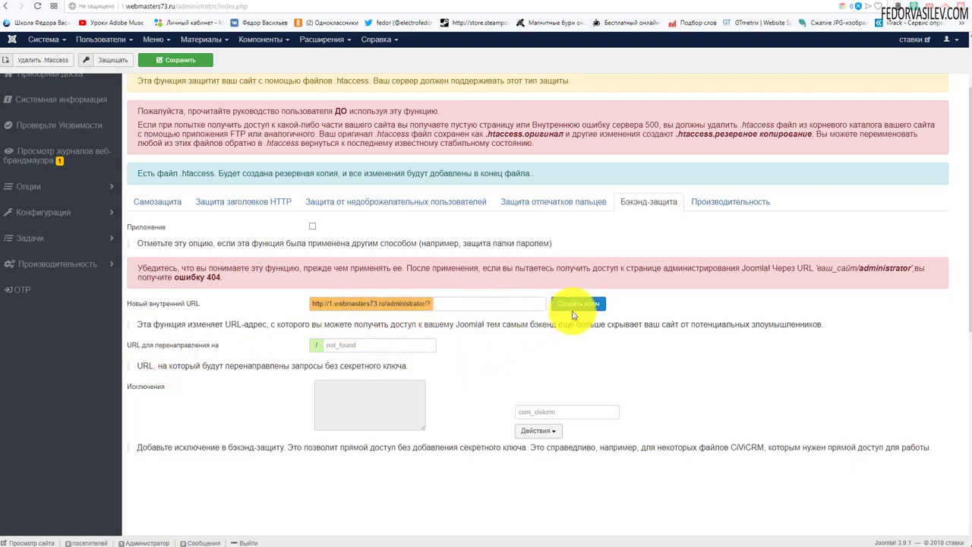
Generate a secret key for "Новый внутренний URL" and check the complete backend address.
left_click(580, 307)
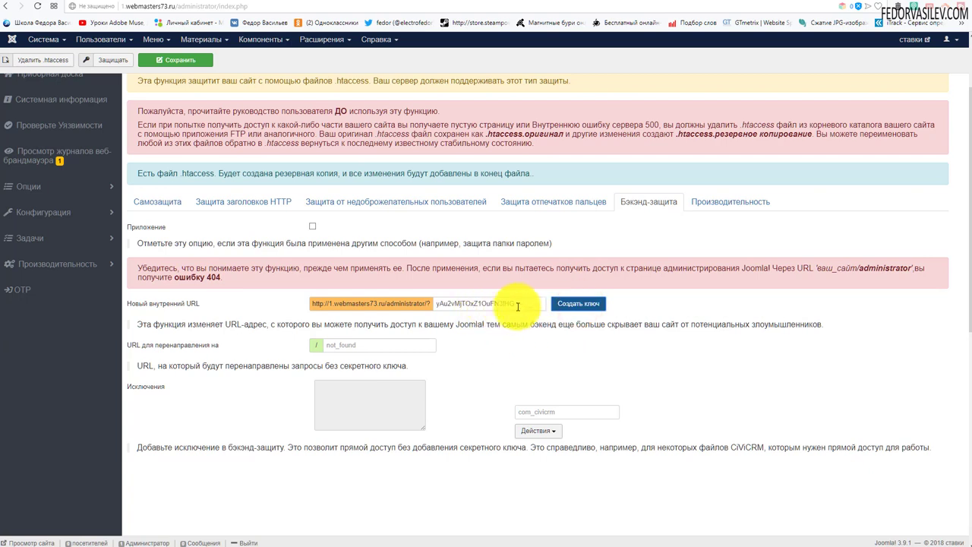
left_click_drag(519, 303, 402, 303)
left_click(476, 350)
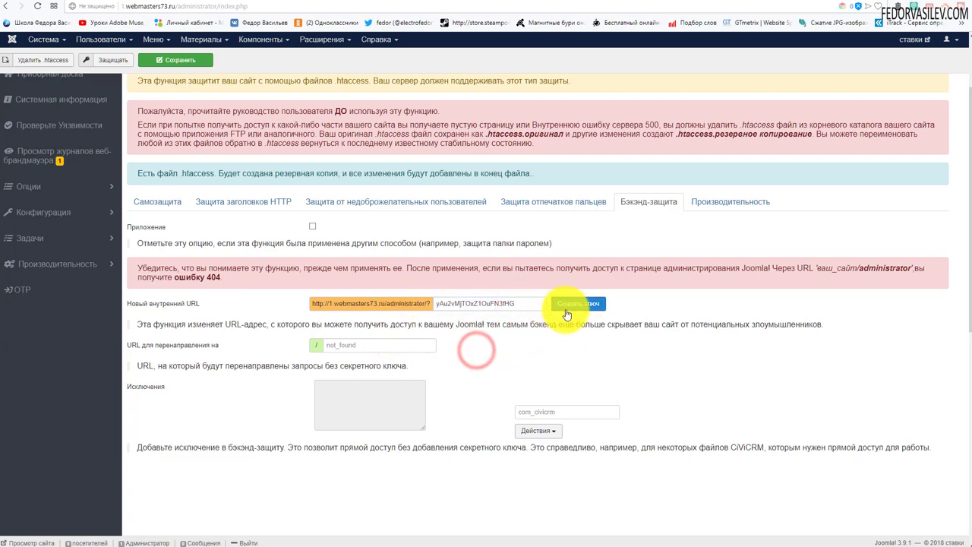
Generate a fresh secret key for "Новый внутренний URL" and copy it from the field.
left_click(575, 305)
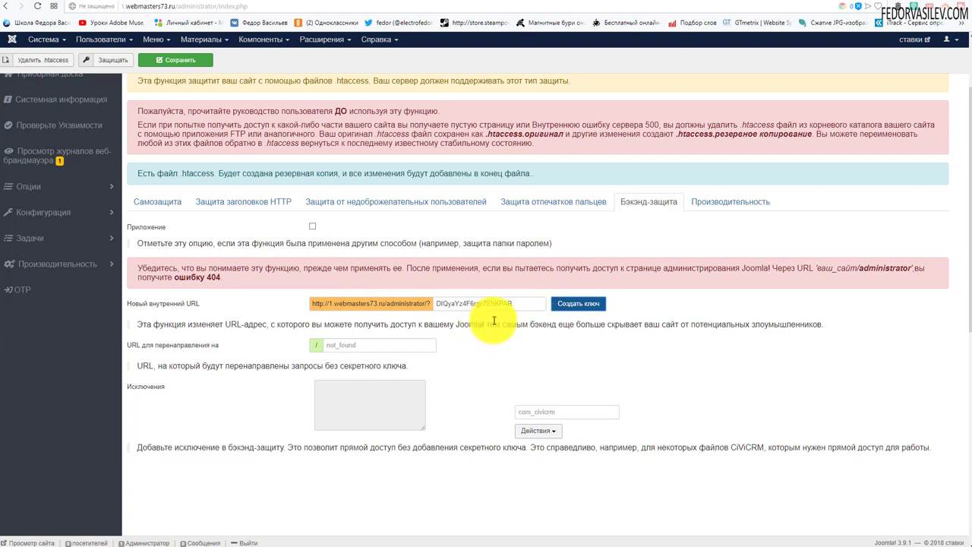
left_click_drag(514, 303, 426, 304)
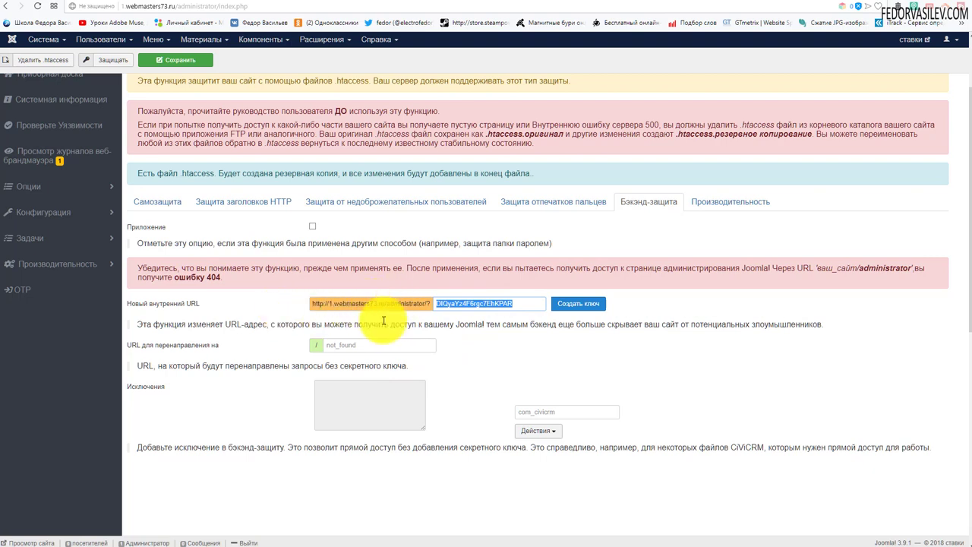
left_click_drag(515, 303, 440, 305)
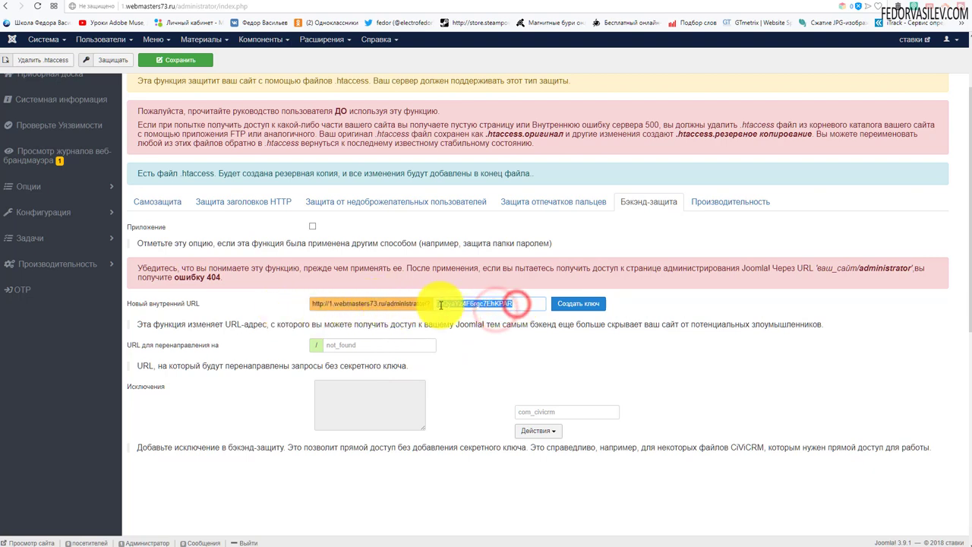
right_click(448, 305)
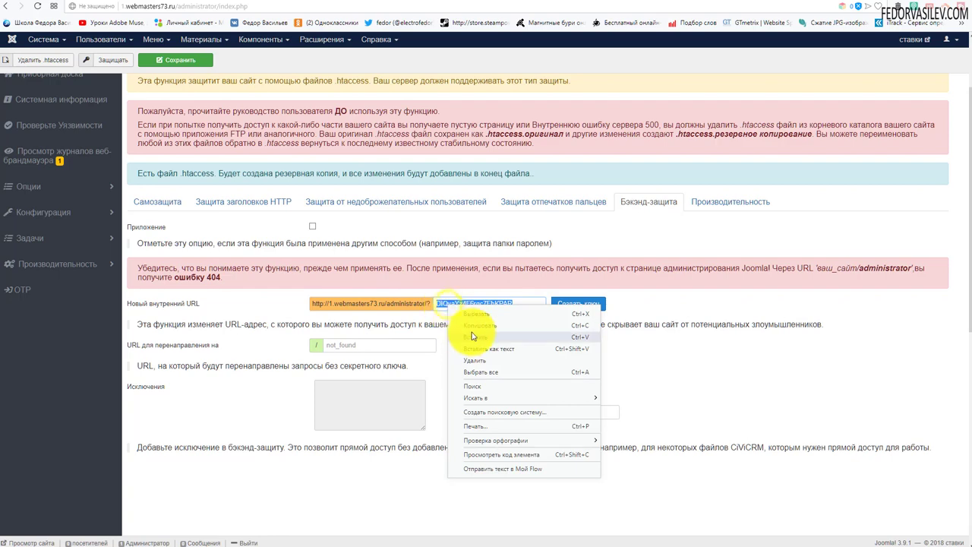
left_click(473, 332)
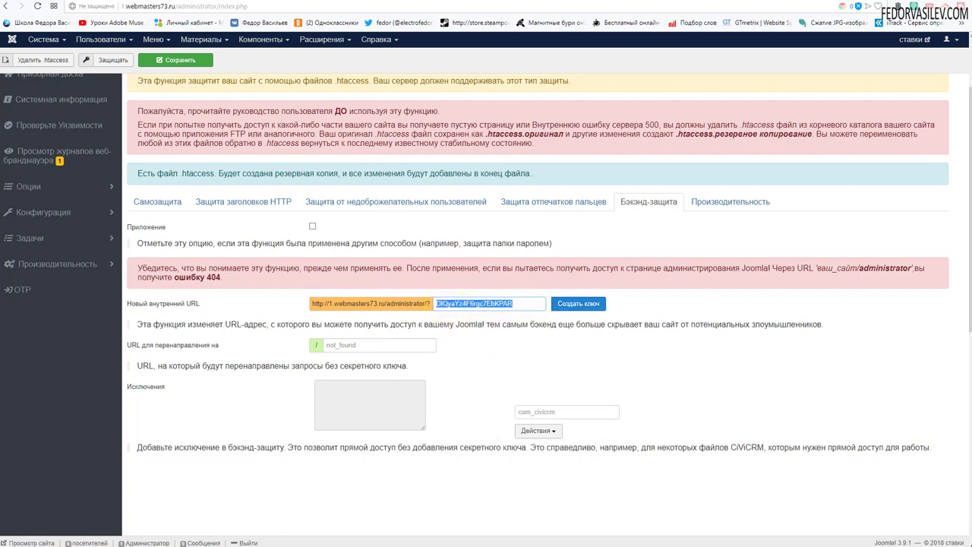
Save the .htaccess protection configuration and apply it to the site with the "Защищать" command.
scroll(829, 532, "up", 1)
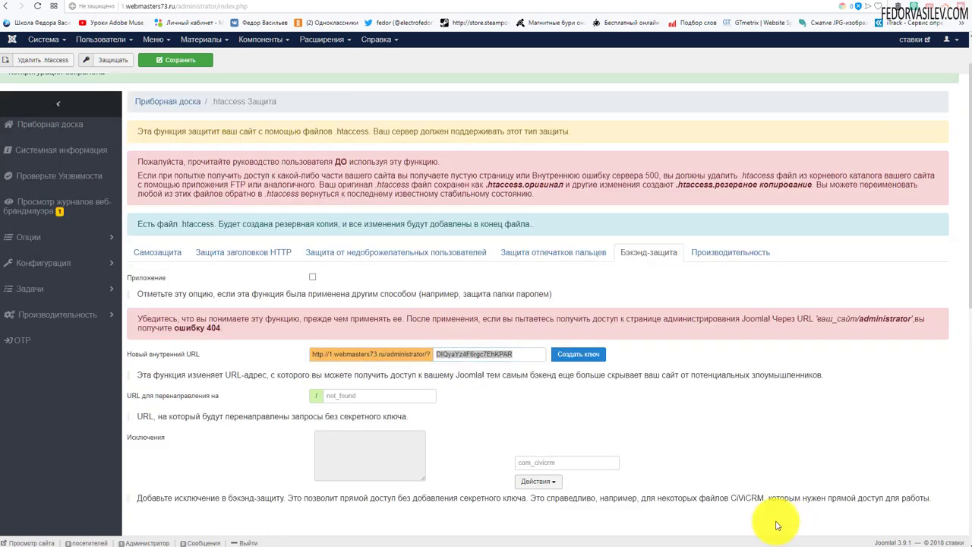
scroll(278, 311, "up", 1)
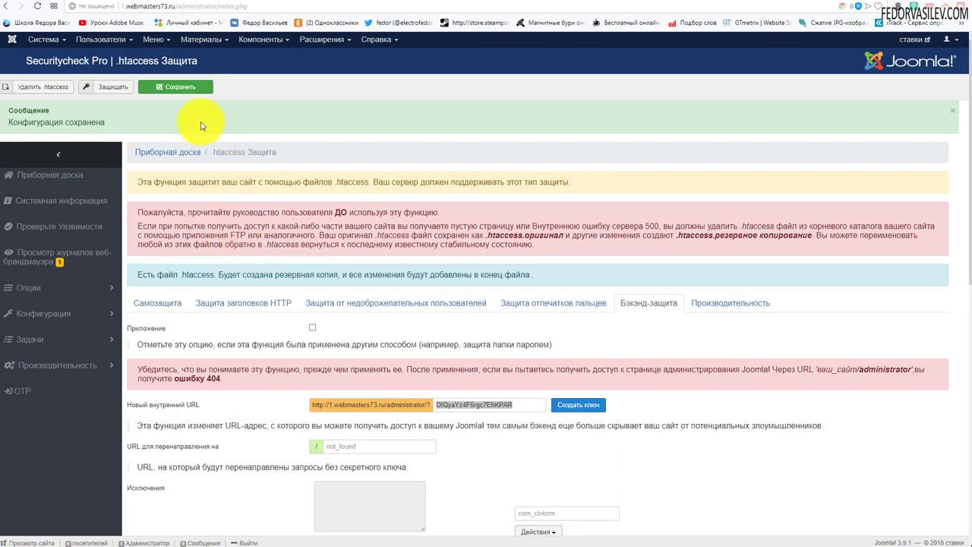
left_click(196, 87)
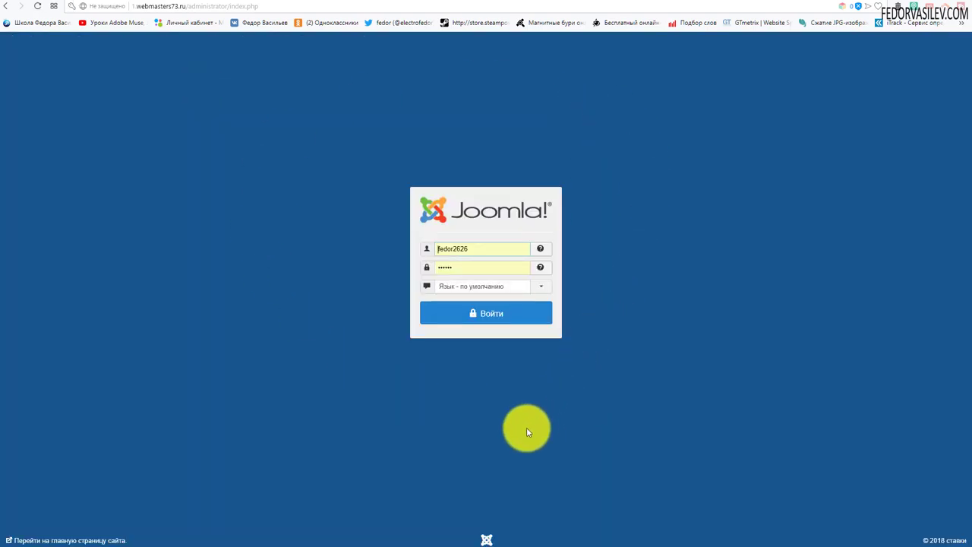
left_click(35, 15)
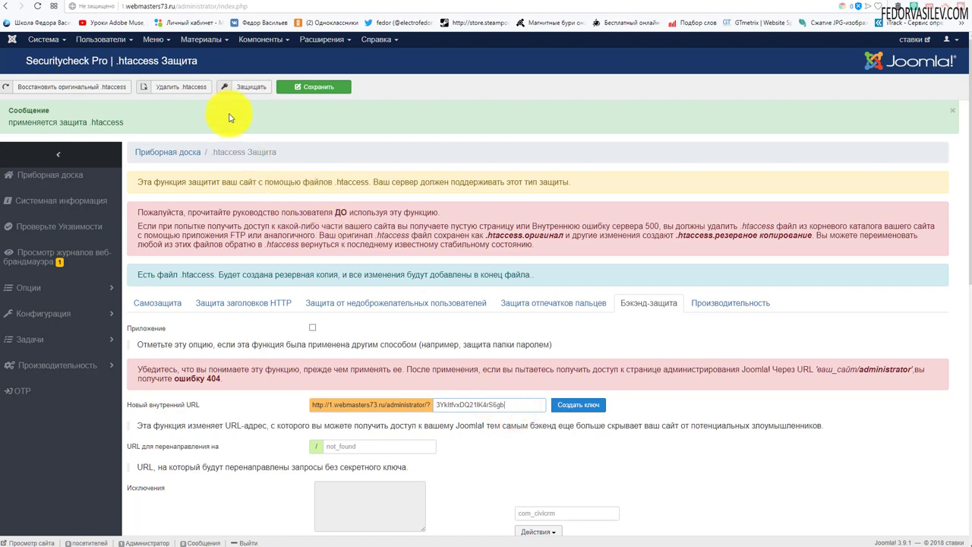
left_click(245, 89)
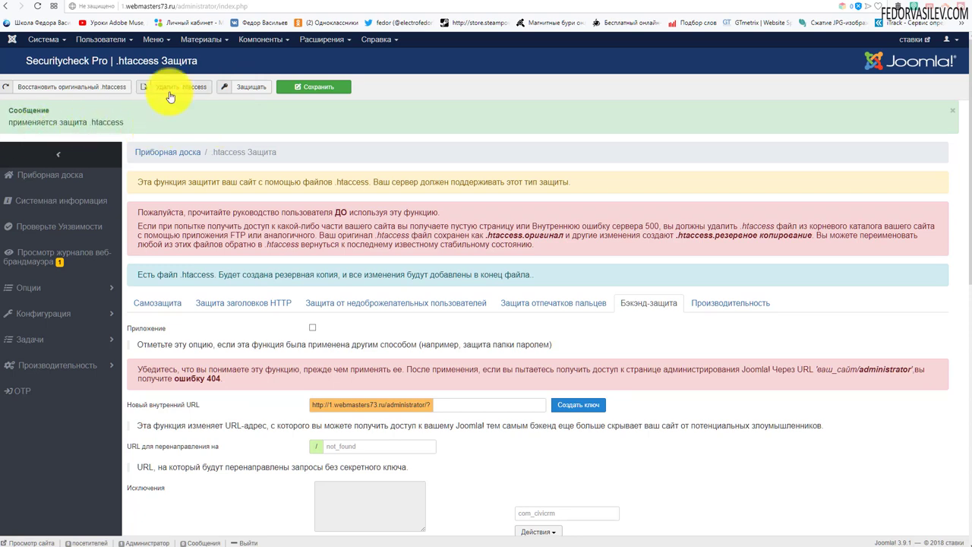
left_click(51, 90)
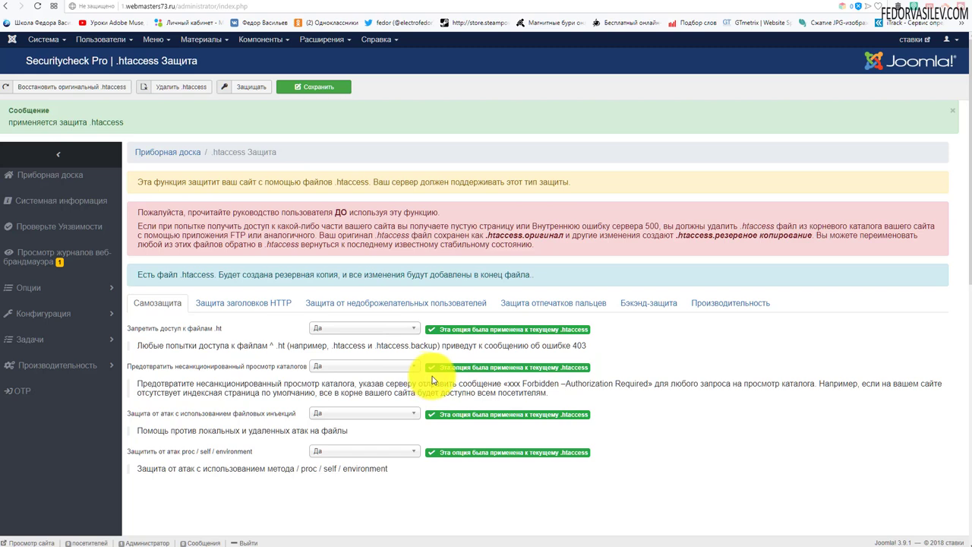
Check which HTTP header, malicious user and fingerprinting protection options are marked as applied to the current .htaccess.
left_click(250, 304)
scroll(456, 304, "down", 8)
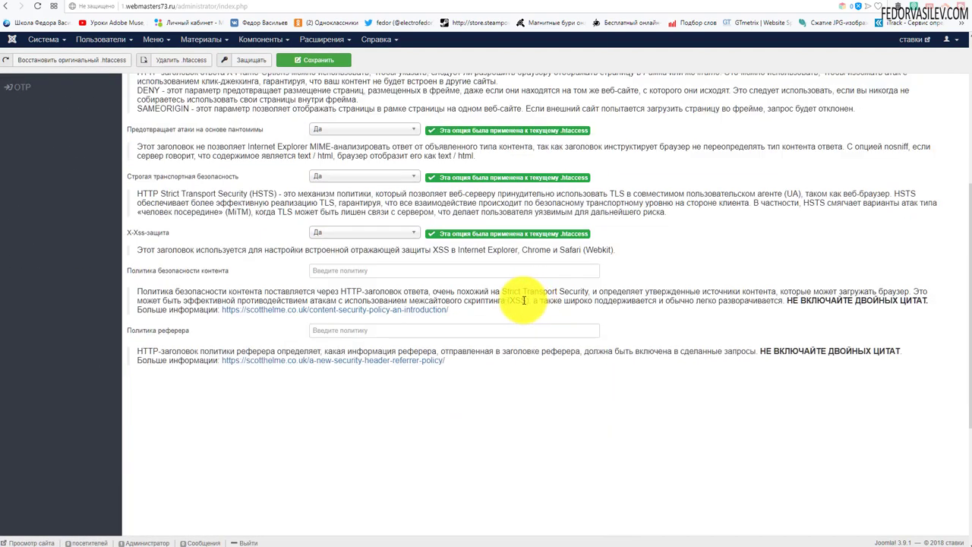
scroll(524, 300, "up", 10)
left_click(345, 300)
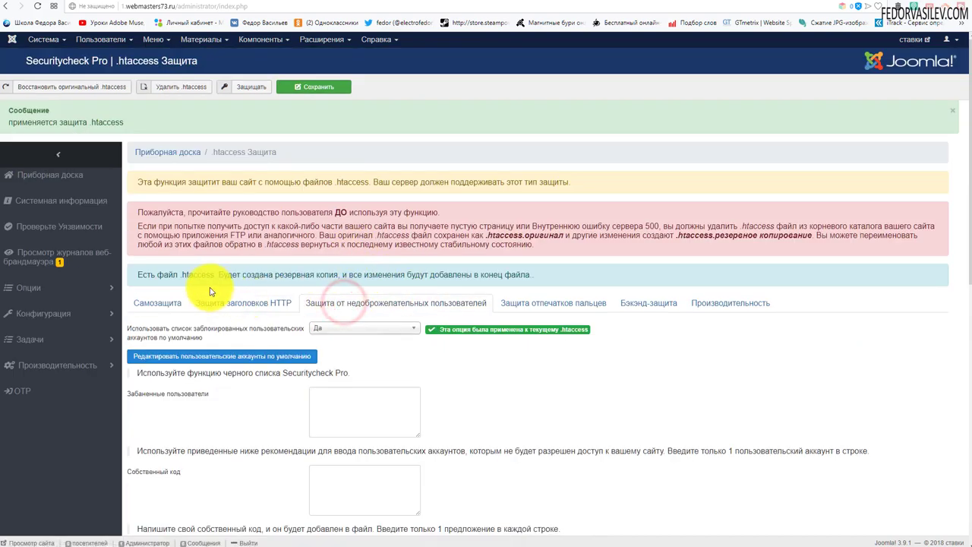
scroll(211, 292, "down", 3)
scroll(456, 311, "up", 3)
left_click(516, 308)
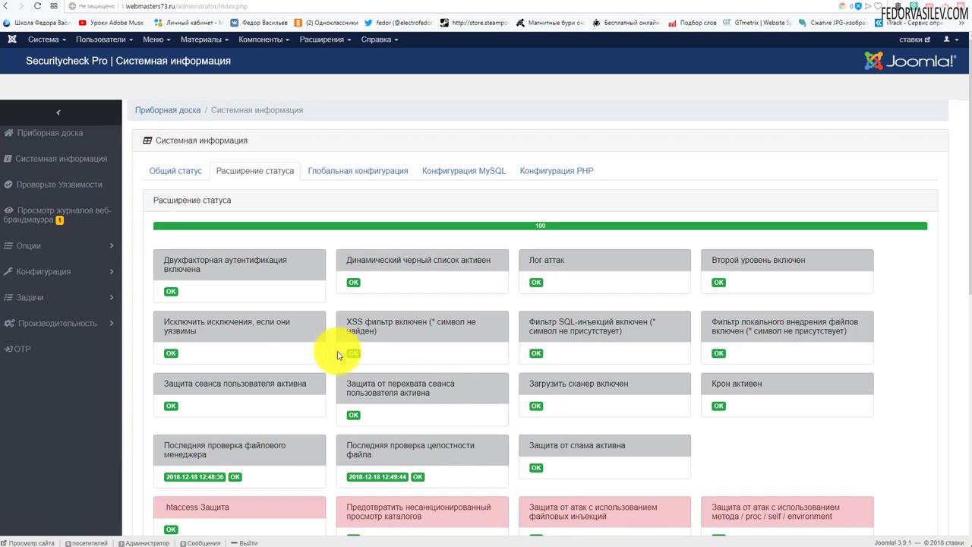
Compare the security results under "Общий статус" and "Расширение статуса" in the system information.
left_click(183, 175)
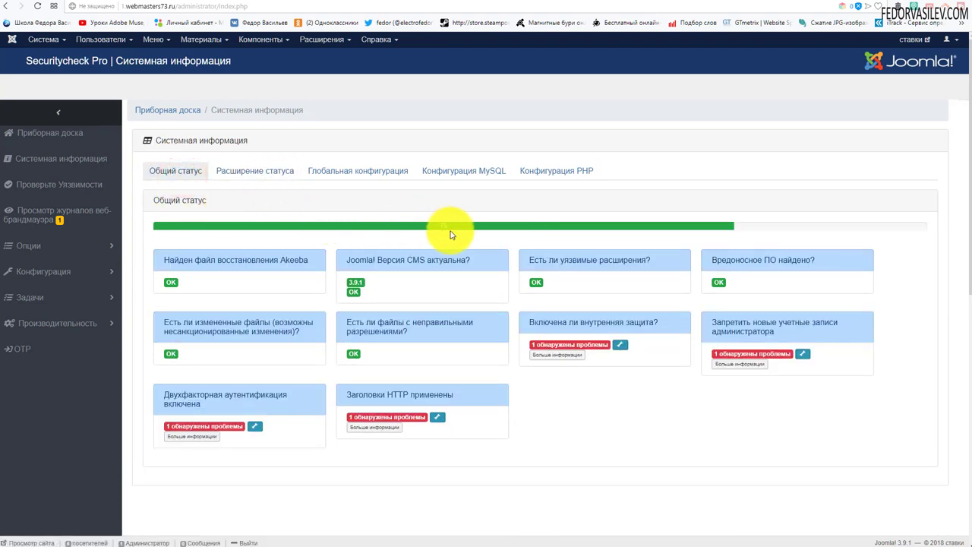
left_click(247, 173)
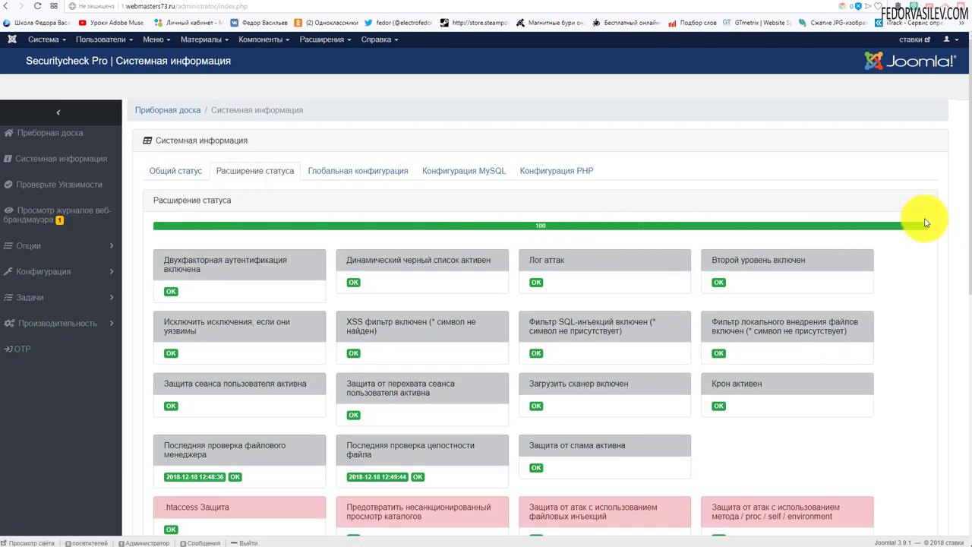
scroll(911, 220, "down", 2)
scroll(495, 225, "up", 2)
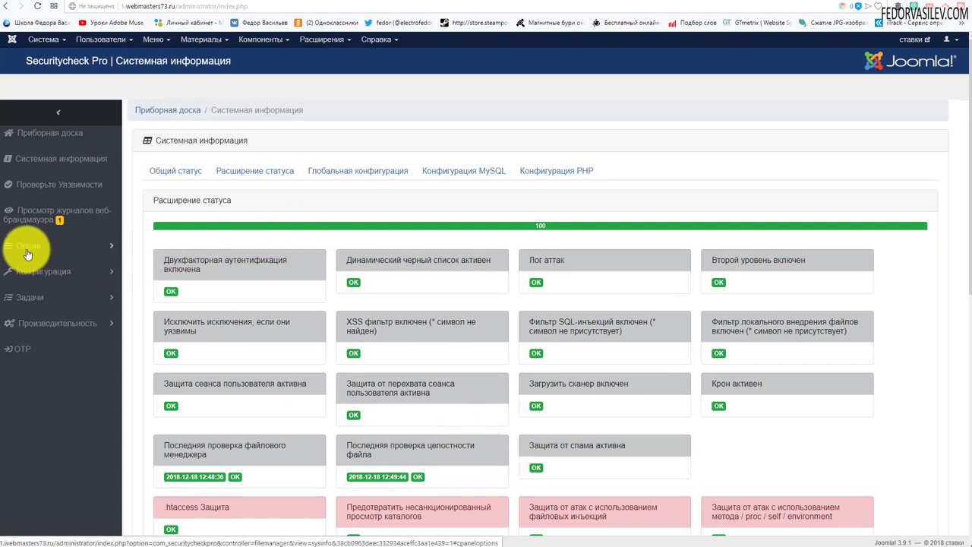
Open the .htaccess protection settings and check the secret key applied to "Новый внутренний URL" under "Бэкэнд-защита".
left_click(112, 250)
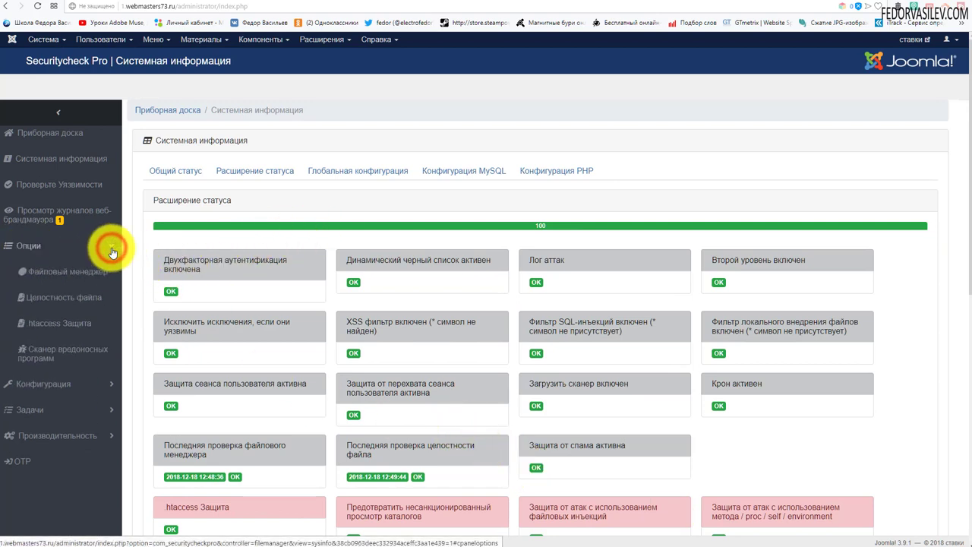
left_click(47, 323)
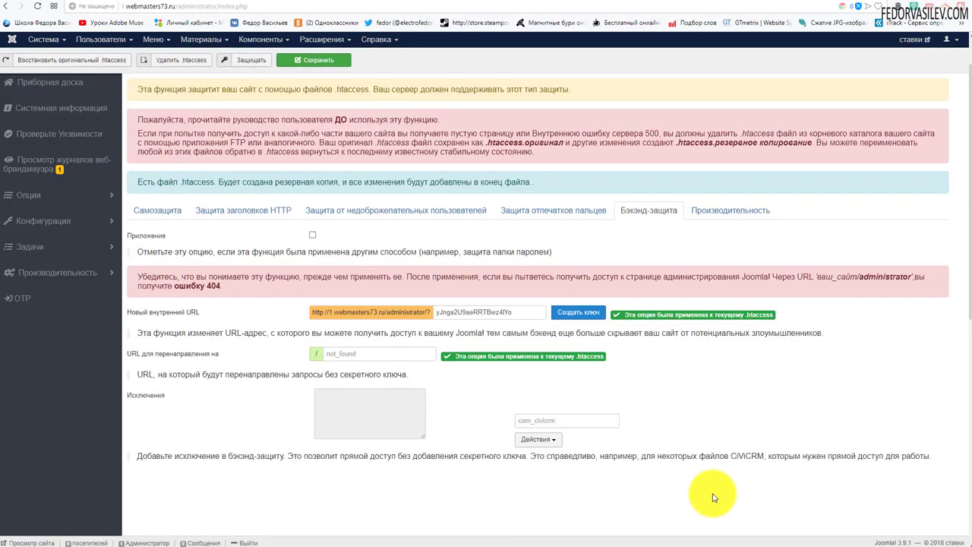
left_click_drag(520, 311, 426, 312)
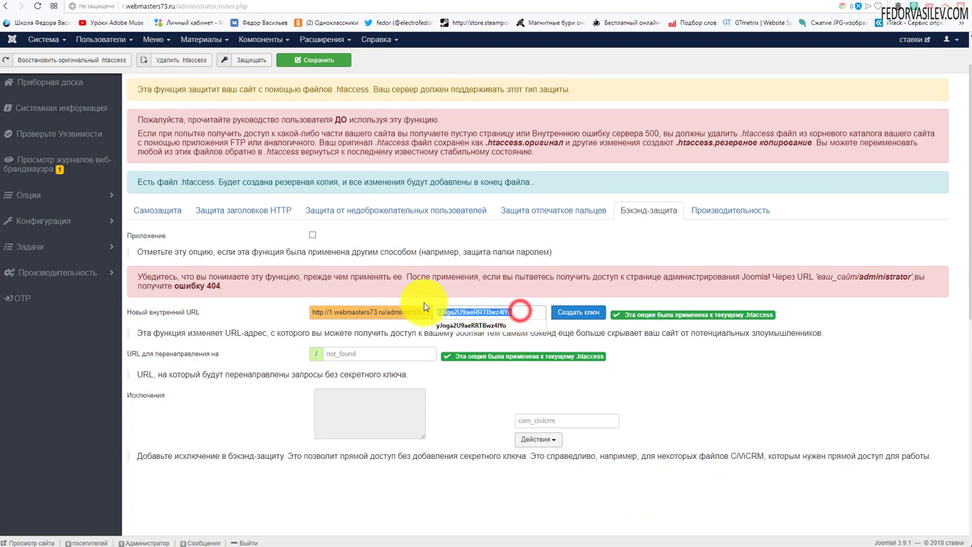
left_click(705, 376)
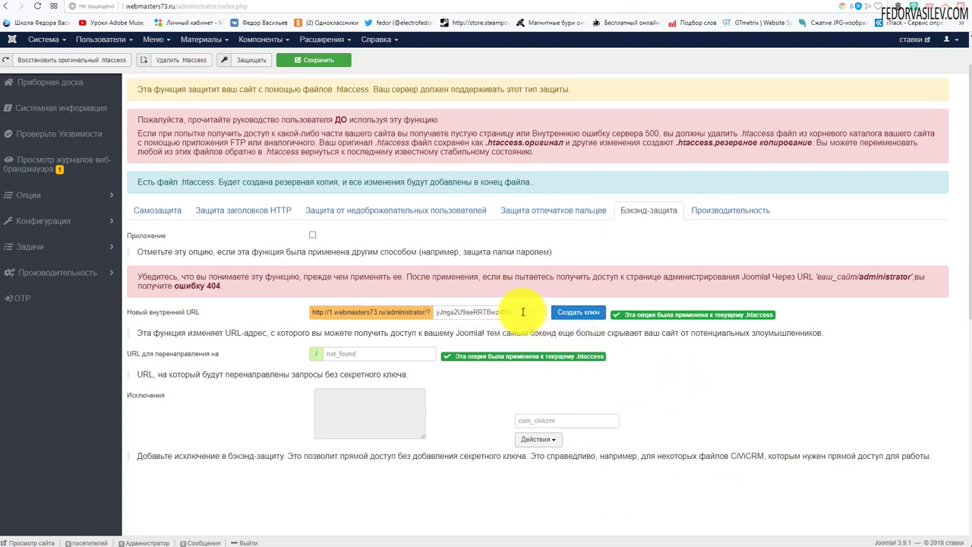
left_click_drag(522, 311, 441, 313)
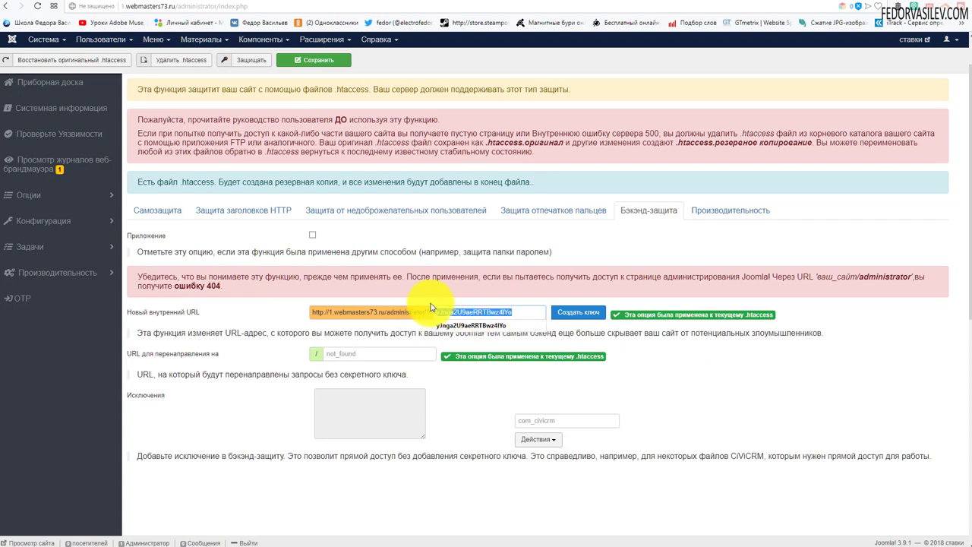
left_click(747, 386)
Review the applied backend protection, then the fingerprinting, malicious user and HTTP header settings, and return to "Бэкэнд-защита".
scroll(746, 386, "up", 1)
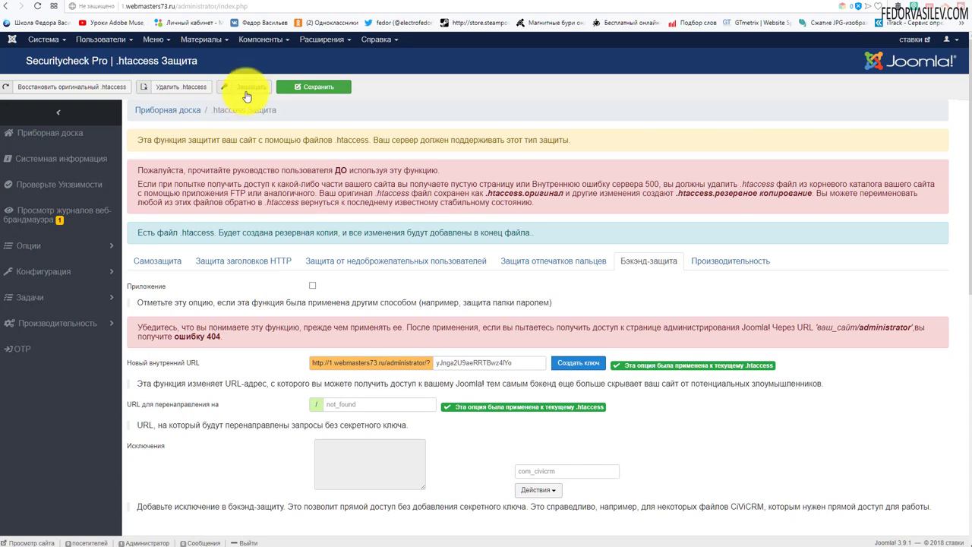
scroll(582, 360, "down", 2)
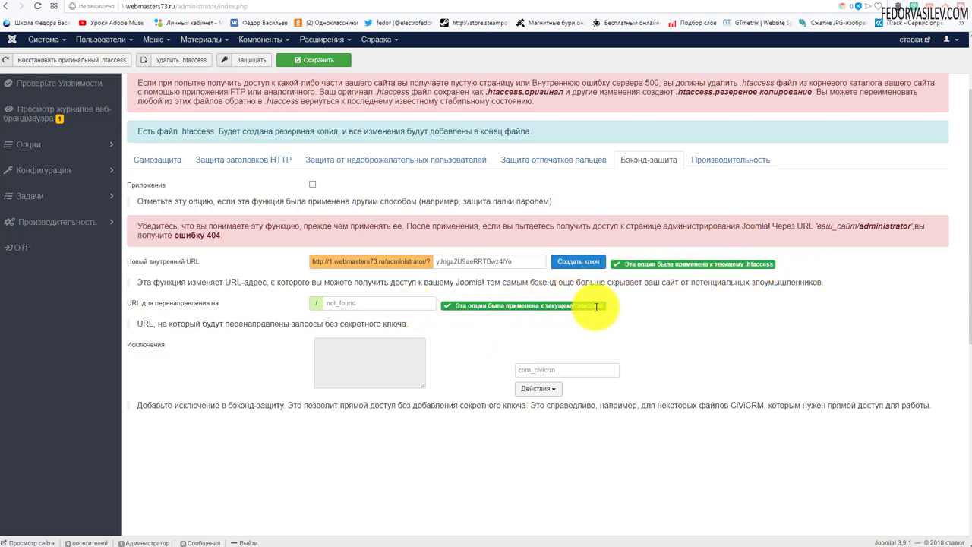
scroll(440, 243, "up", 1)
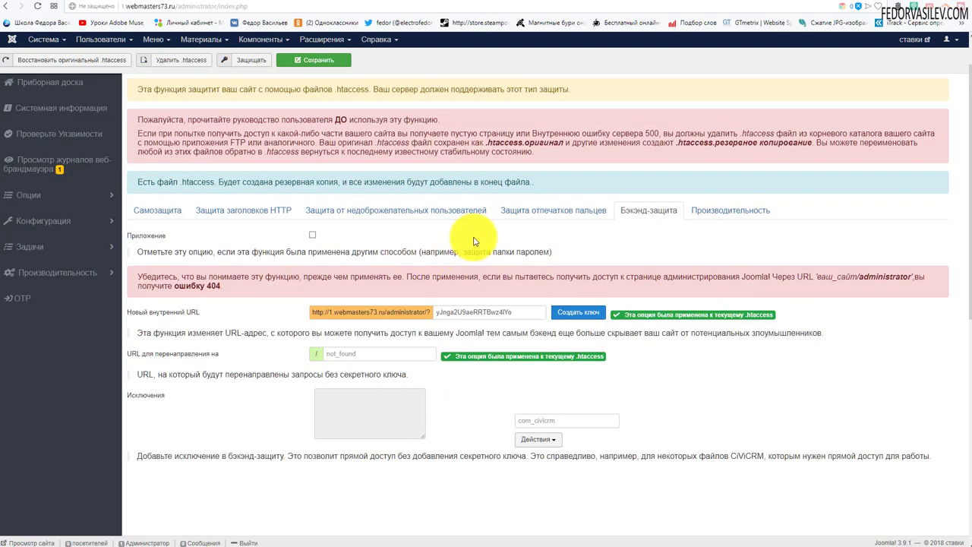
left_click(531, 217)
left_click(414, 210)
left_click(251, 211)
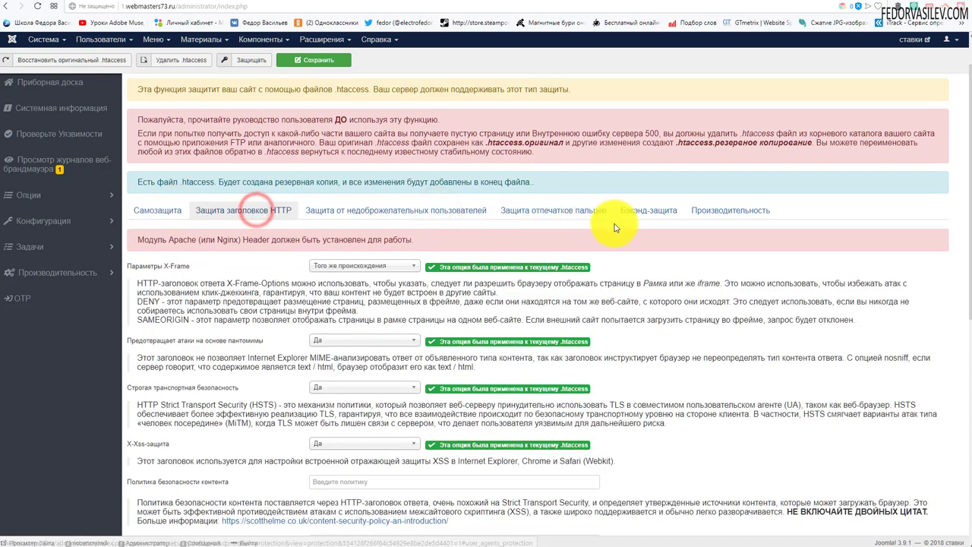
left_click(633, 212)
scroll(463, 258, "up", 1)
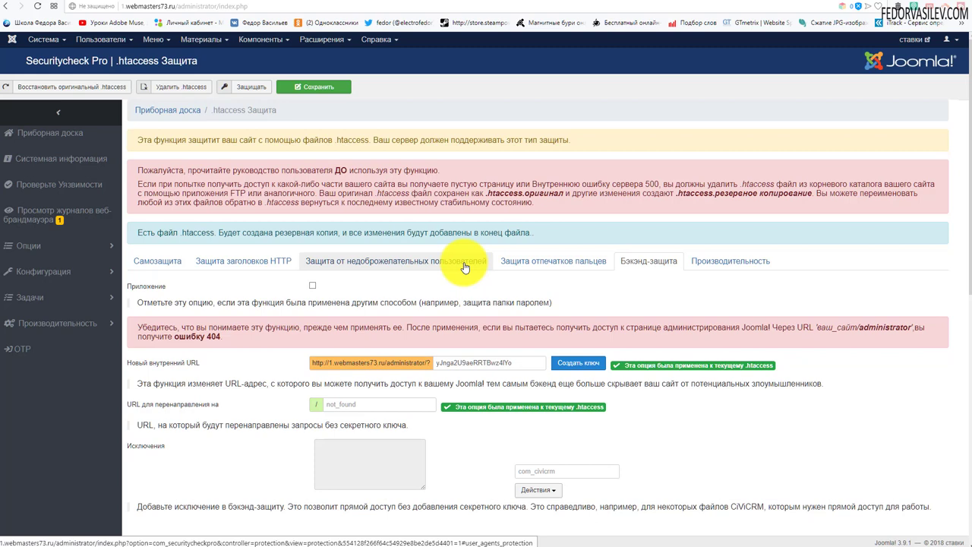
Examine the site address and secret key that together form "Новый внутренний URL".
scroll(465, 268, "down", 2)
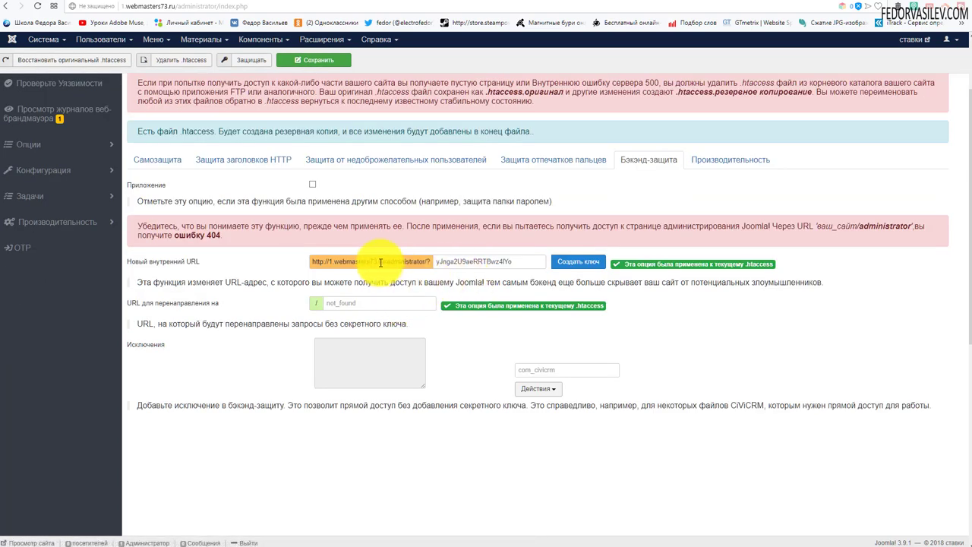
left_click_drag(388, 260, 313, 261)
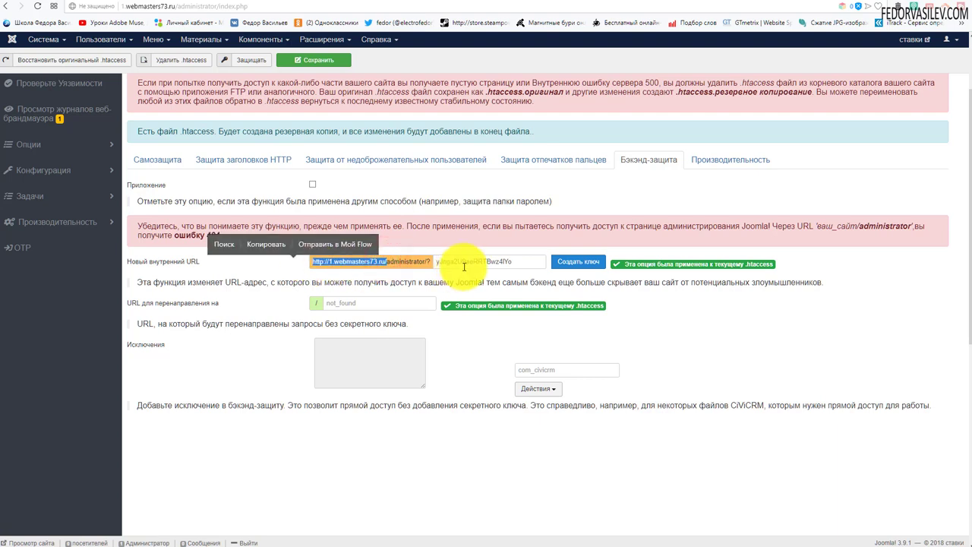
left_click_drag(518, 261, 441, 269)
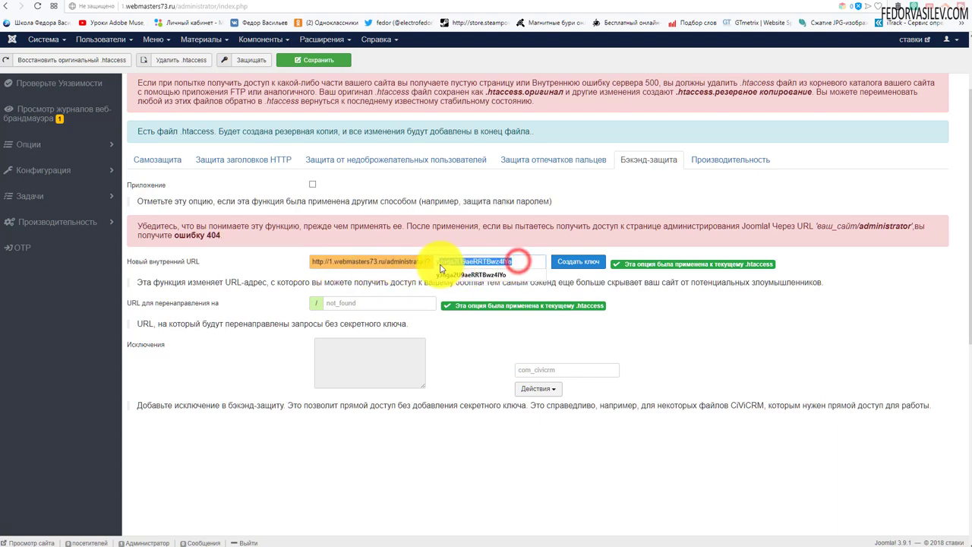
left_click(237, 262)
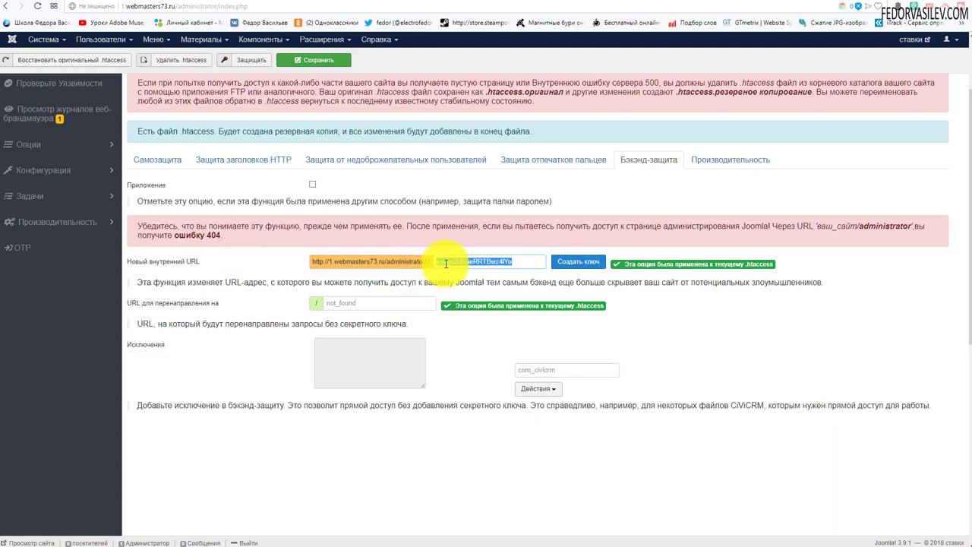
Switch to Notepad and examine the base administrator address within the full backend URL noted there.
key("alt+Tab")
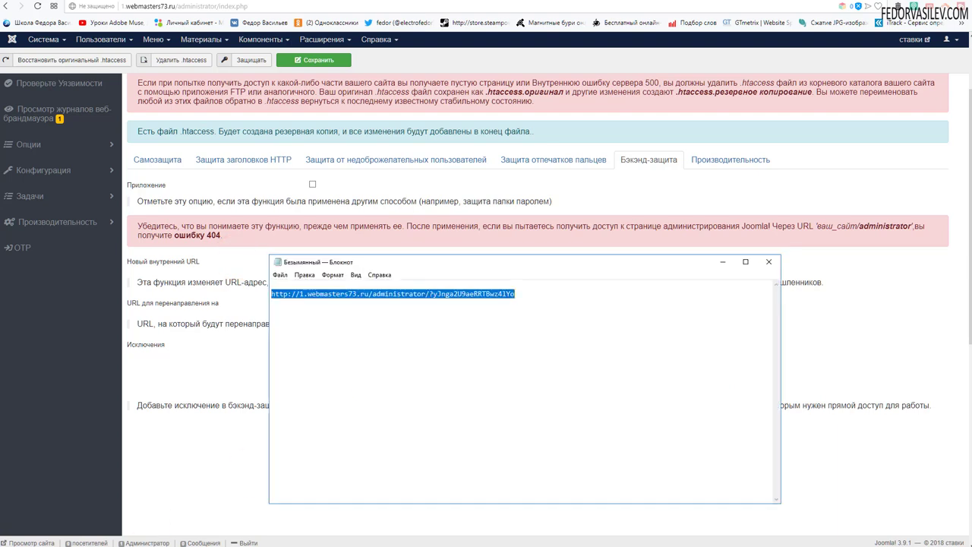
left_click(389, 348)
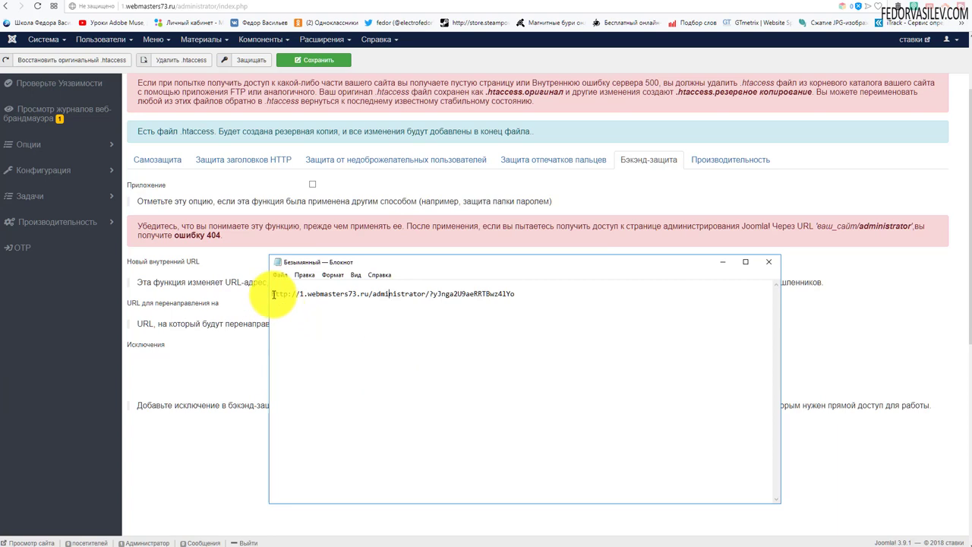
left_click_drag(272, 294, 422, 293)
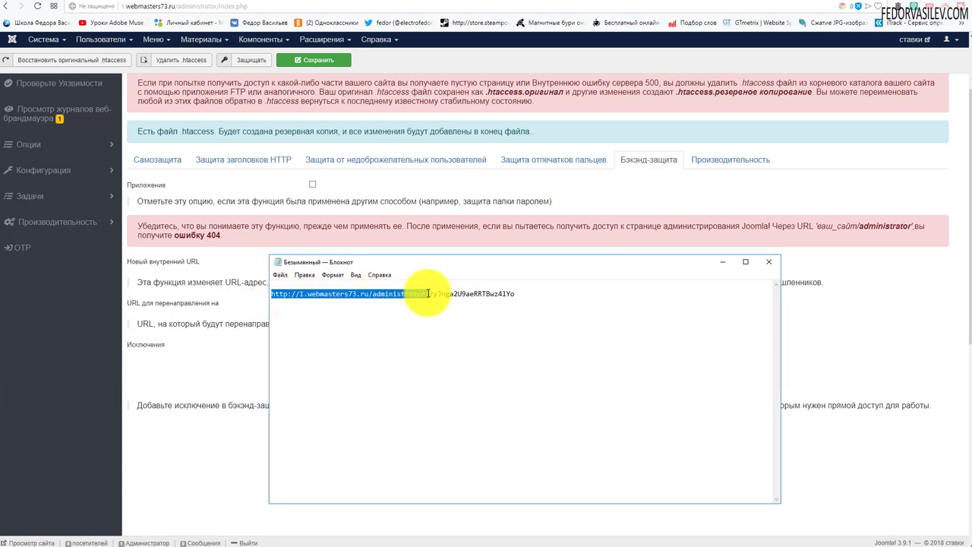
left_click(417, 298)
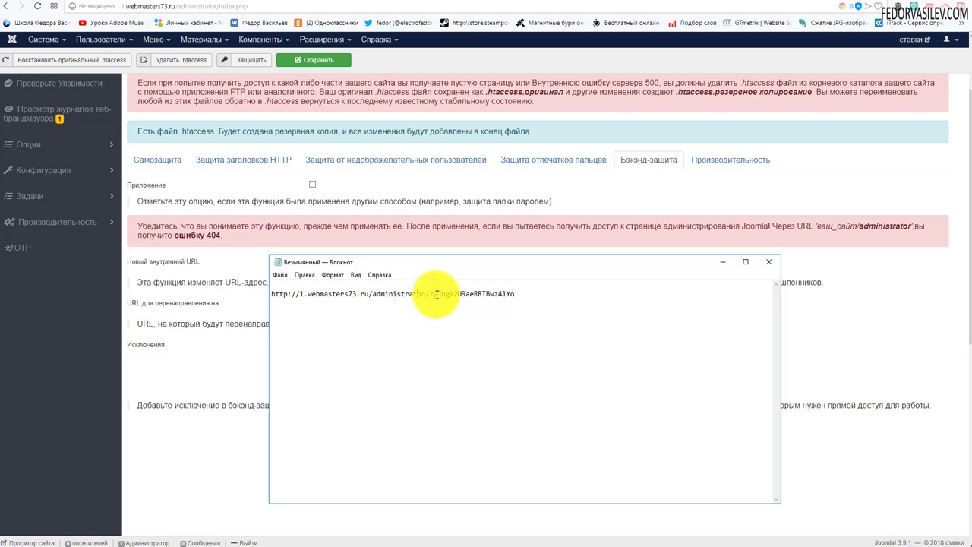
Examine the full backend URL in Notepad, put the note away and log out of the Joomla administrator panel.
left_click_drag(430, 294, 272, 295)
left_click(512, 318)
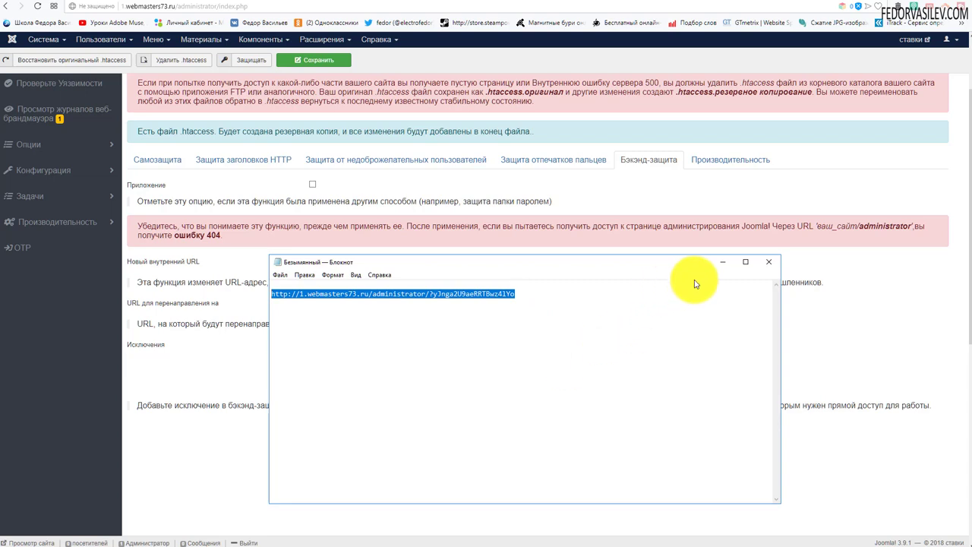
left_click(723, 262)
scroll(486, 365, "up", 2)
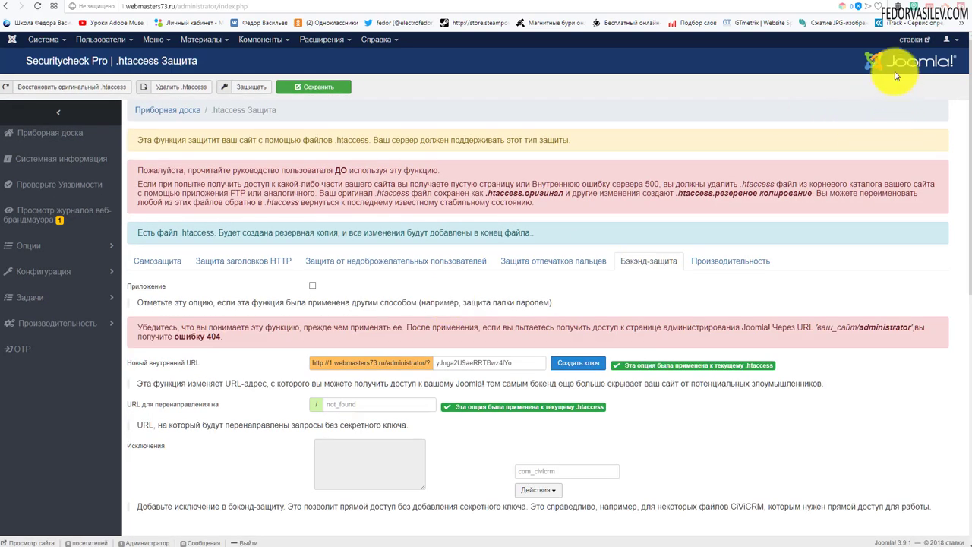
left_click(950, 43)
left_click(906, 99)
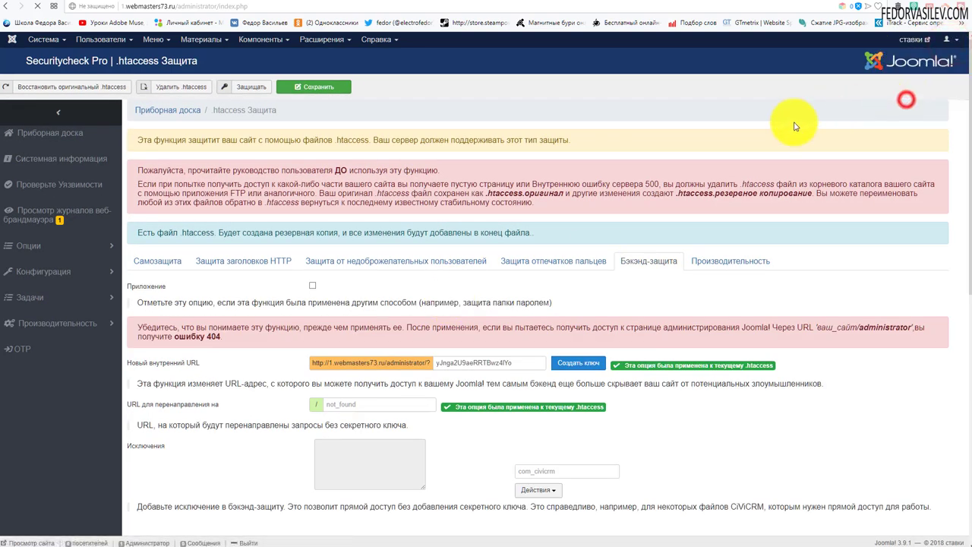
Try to open the backend at 1.webmasters73.ru/administrator without the secret key.
left_click(183, 9)
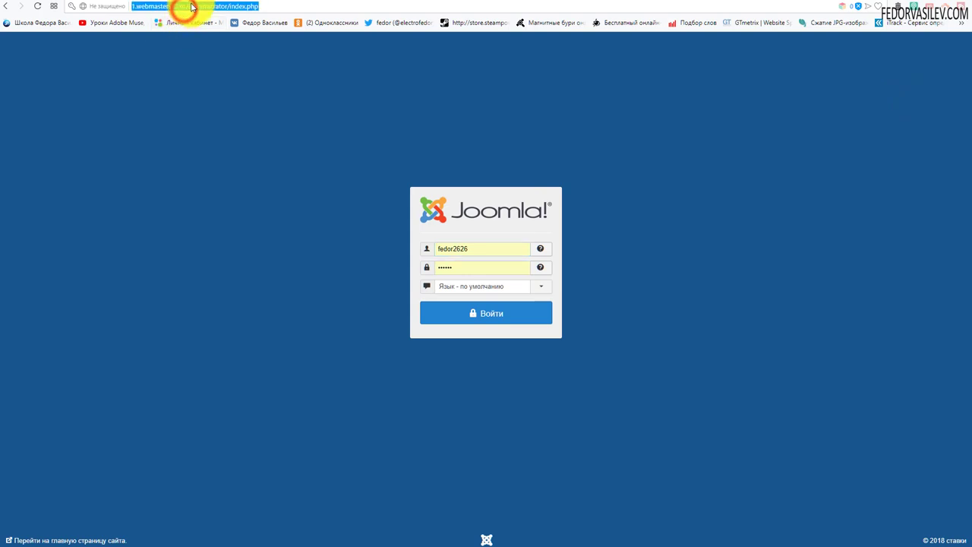
left_click(191, 8)
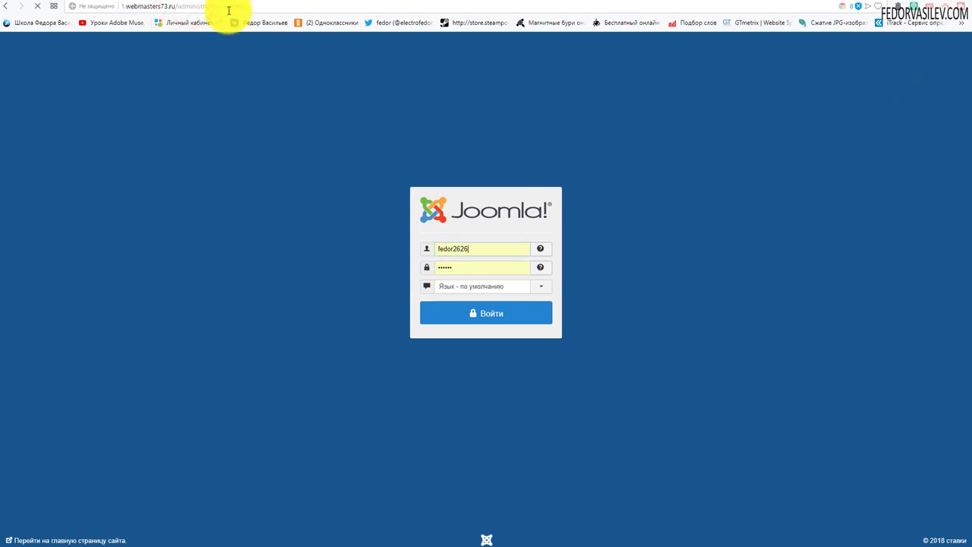
left_click(178, 6)
left_click(227, 7)
left_click_drag(227, 9, 271, 9)
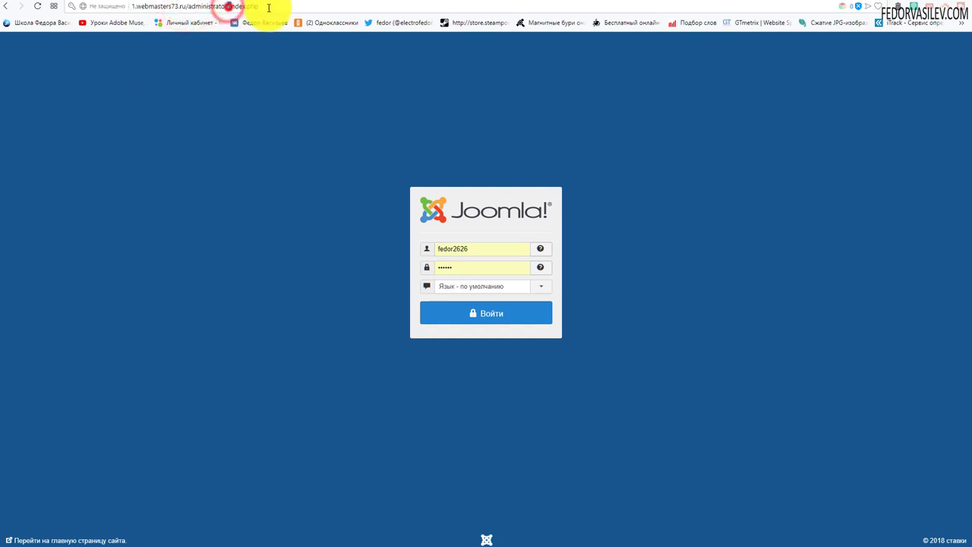
key("BackSpace")
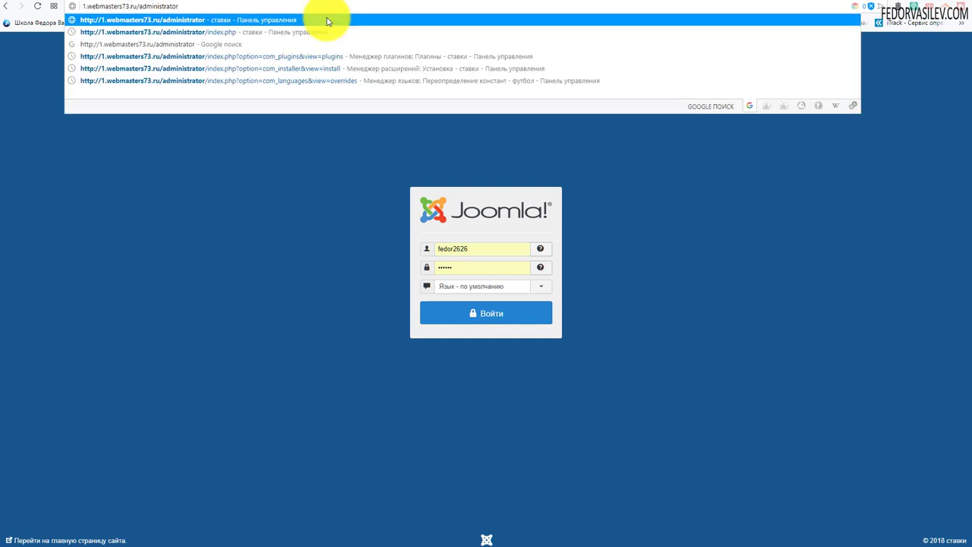
left_click(328, 21)
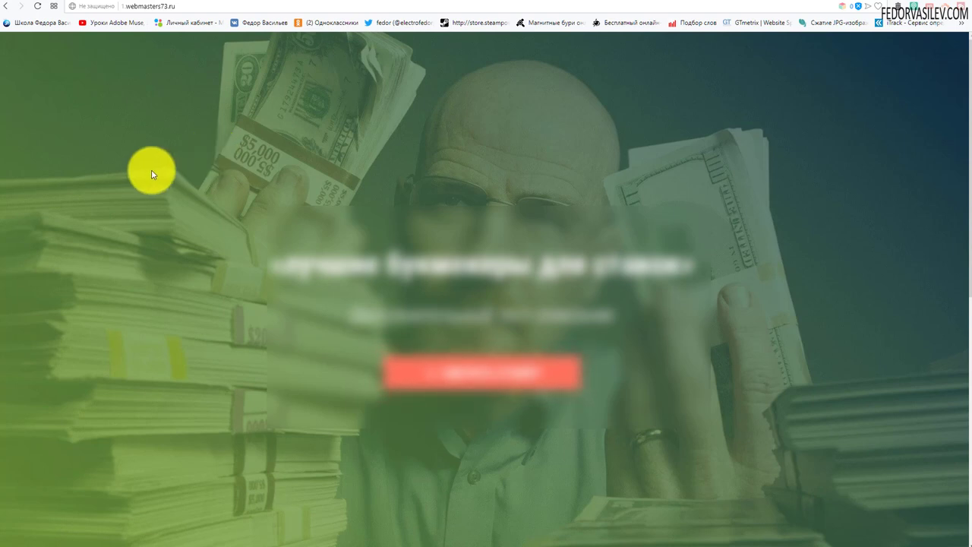
left_click(192, 6)
type("/")
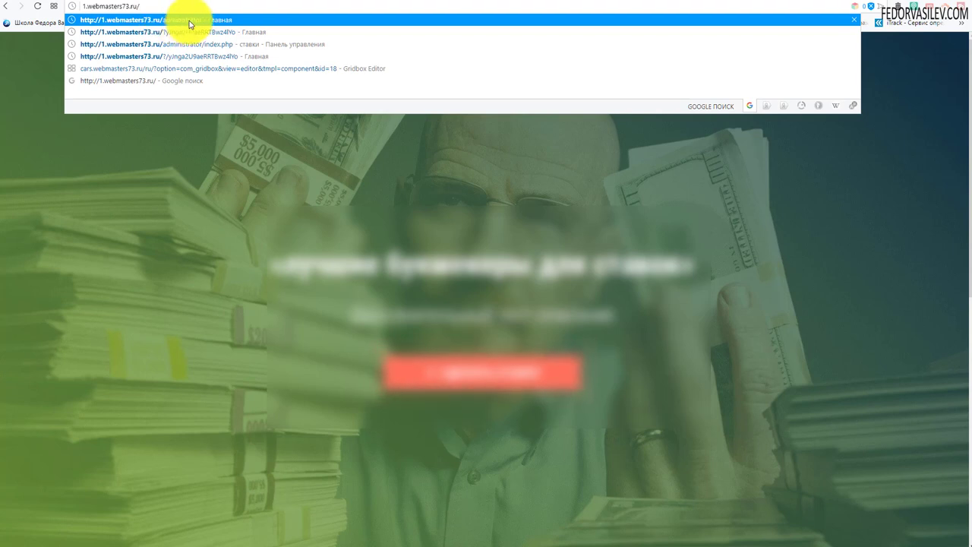
key("Return")
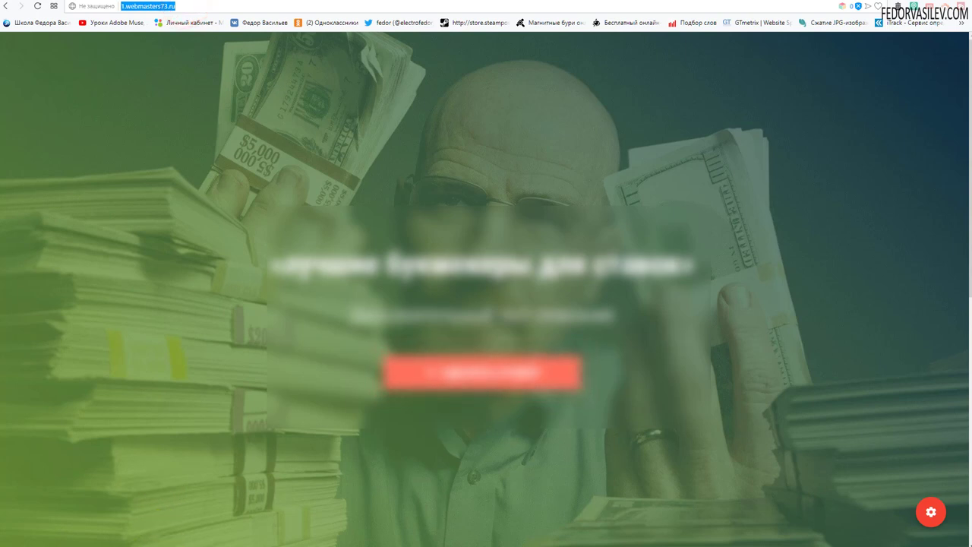
Switch to Notepad, copy the administrator path with its secret key and return to the browser.
left_click(261, 542)
left_click(456, 354)
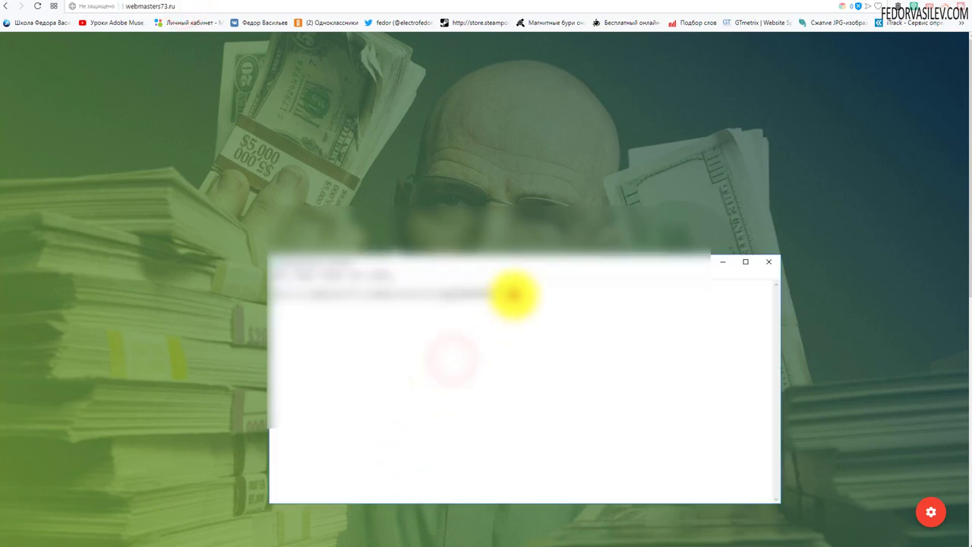
left_click_drag(514, 294, 280, 298)
left_click(494, 325)
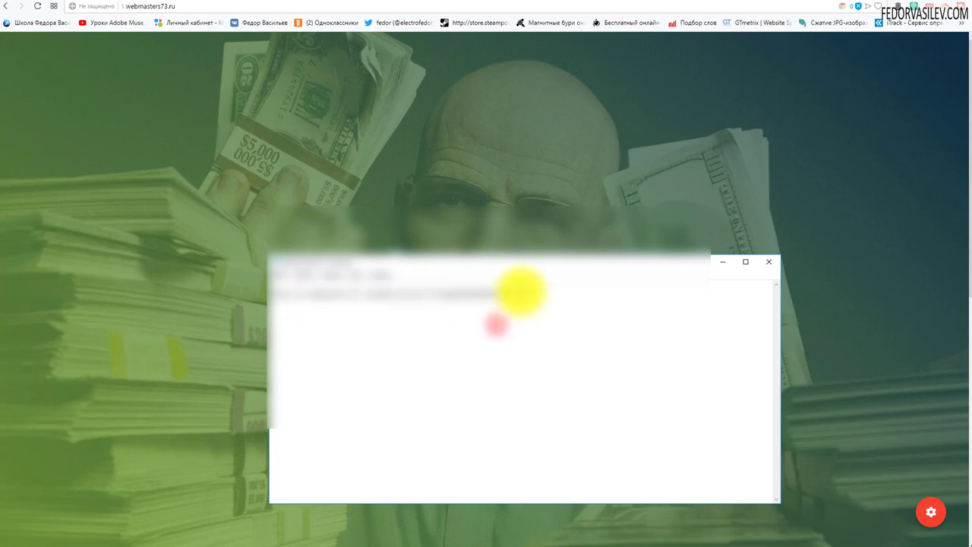
left_click_drag(520, 291, 372, 294)
right_click(382, 293)
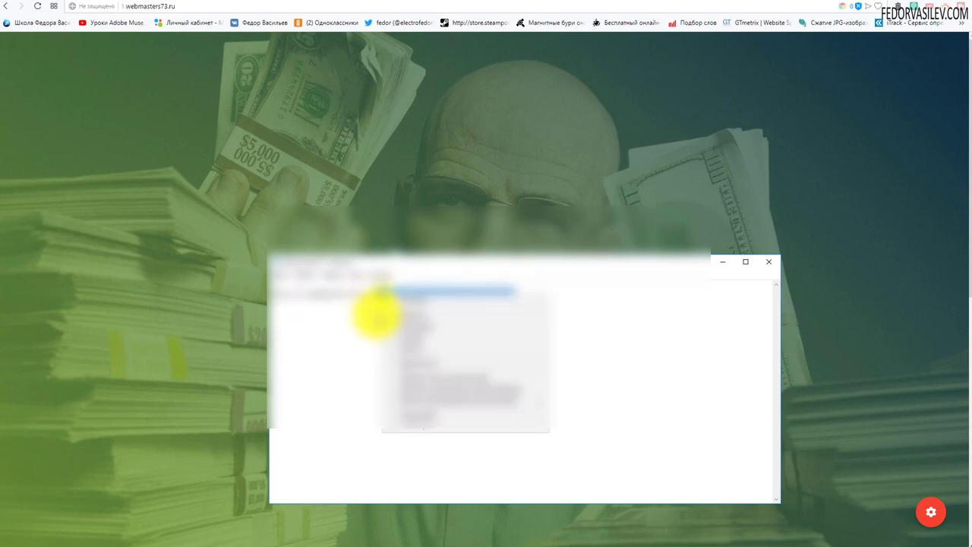
left_click(397, 326)
left_click(723, 262)
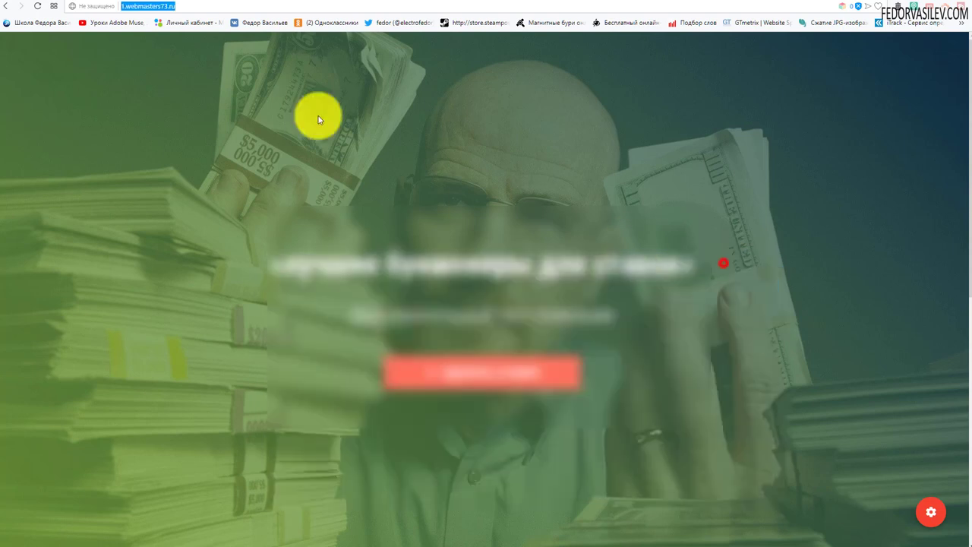
Add the copied path and secret key to the 1.webmasters73.ru address, open the backend login page and log in.
left_click(182, 6)
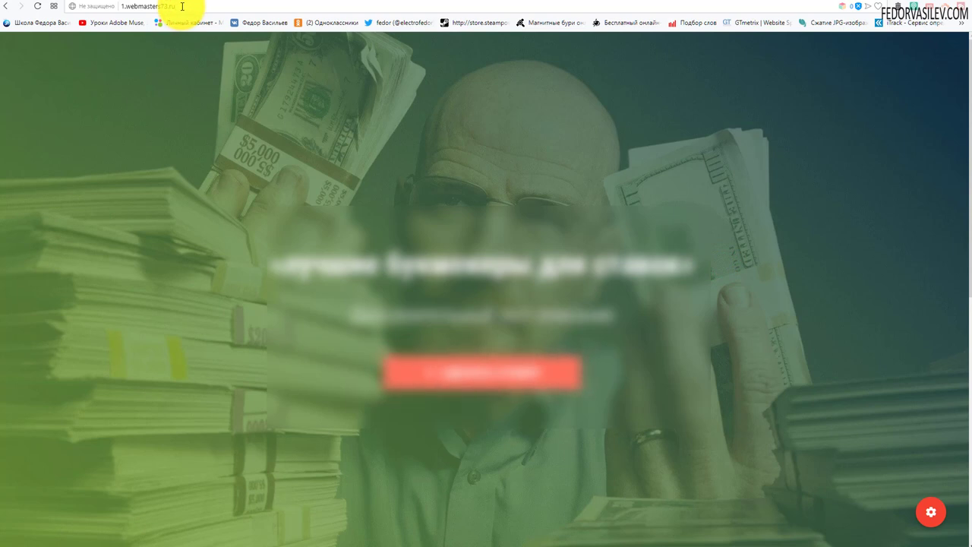
type("/")
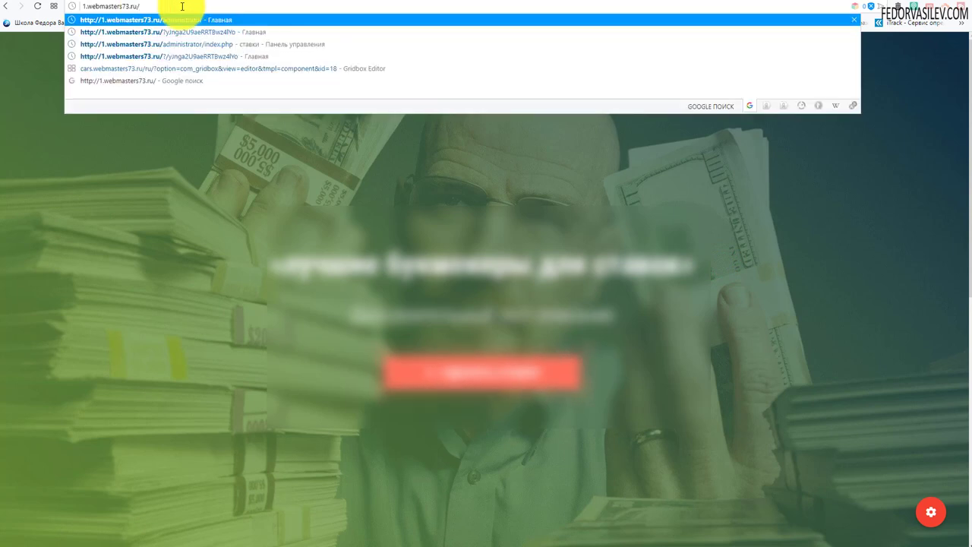
key("ctrl+v")
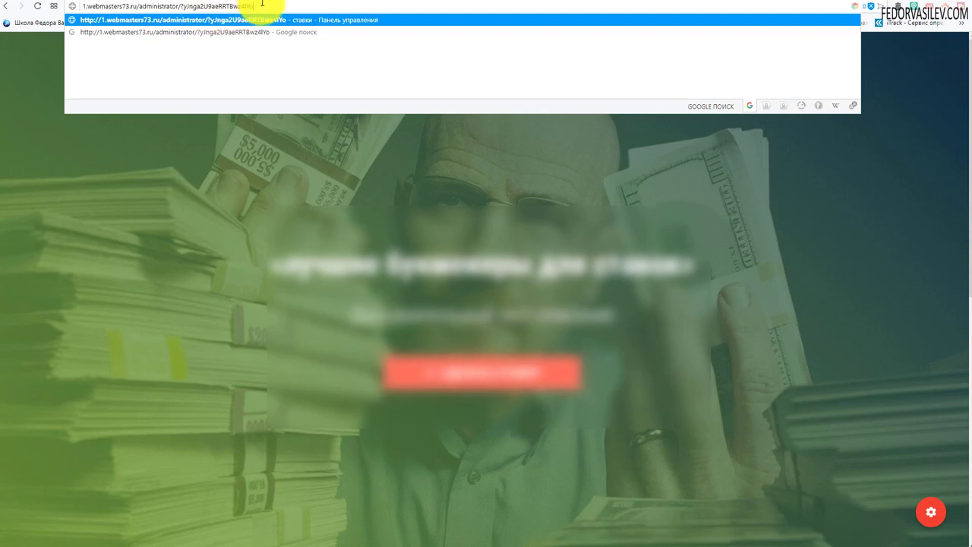
key("Return")
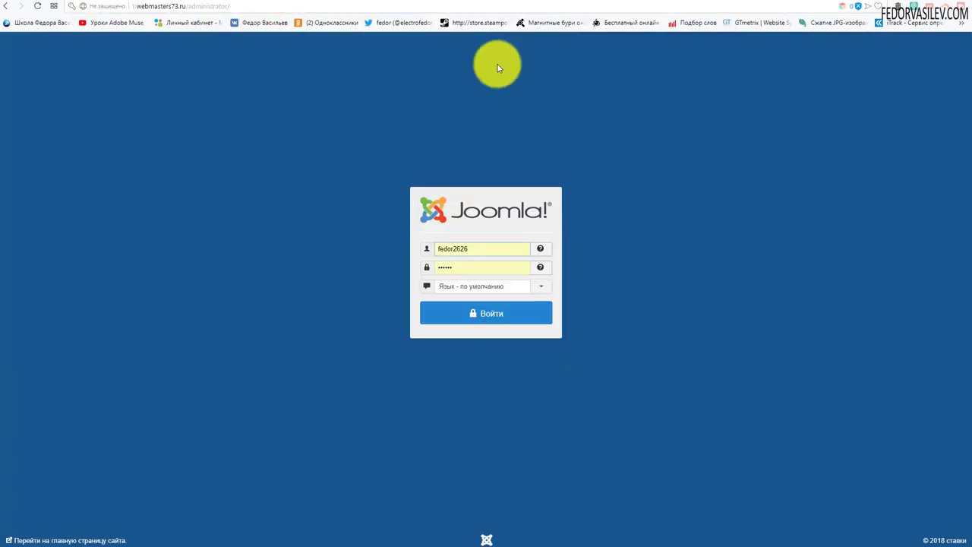
left_click(470, 313)
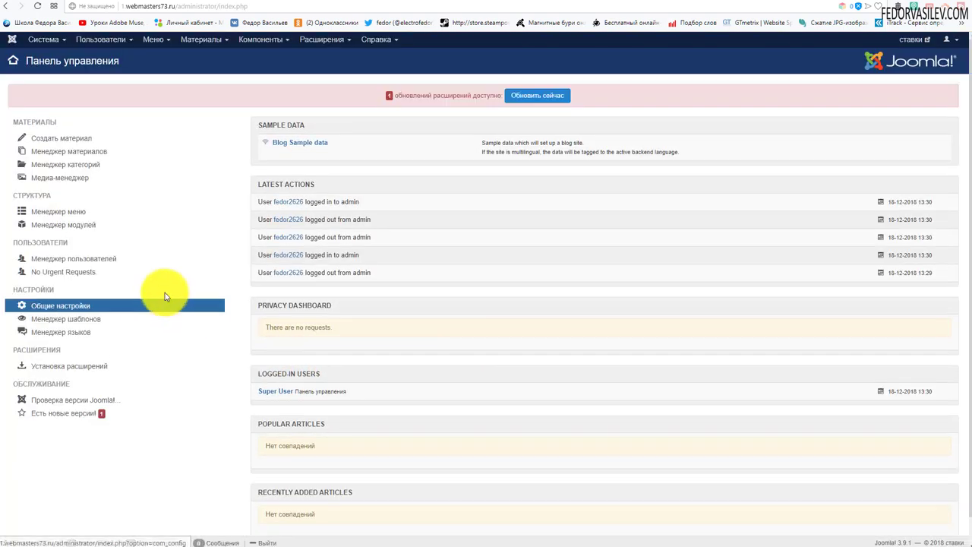
Open the .htaccess protection settings of Securitycheck Pro and display the "Производительность" options.
left_click(251, 39)
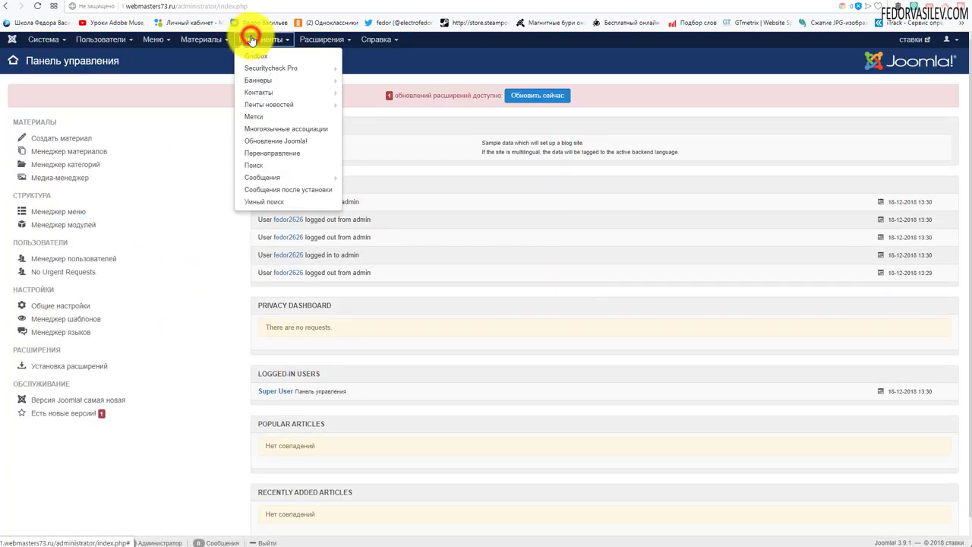
left_click(267, 67)
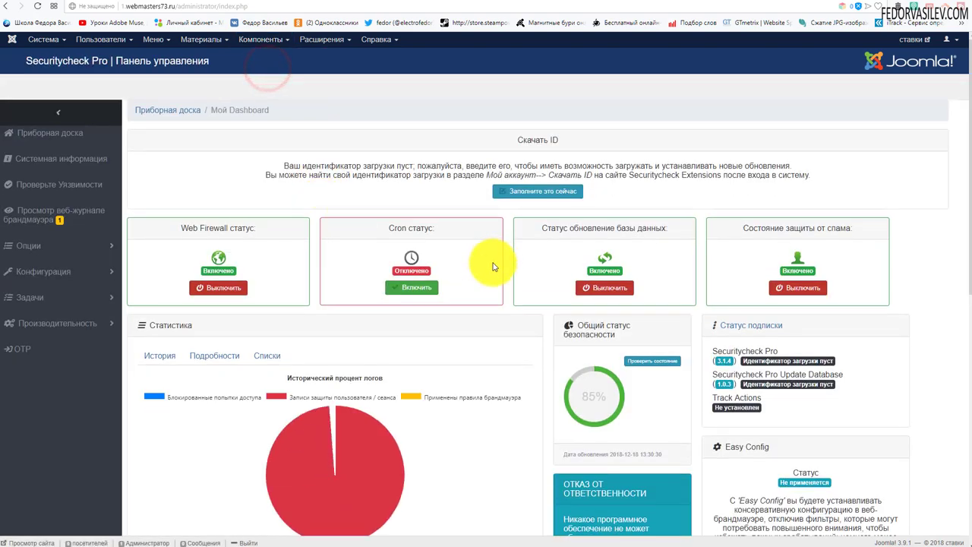
left_click(112, 275)
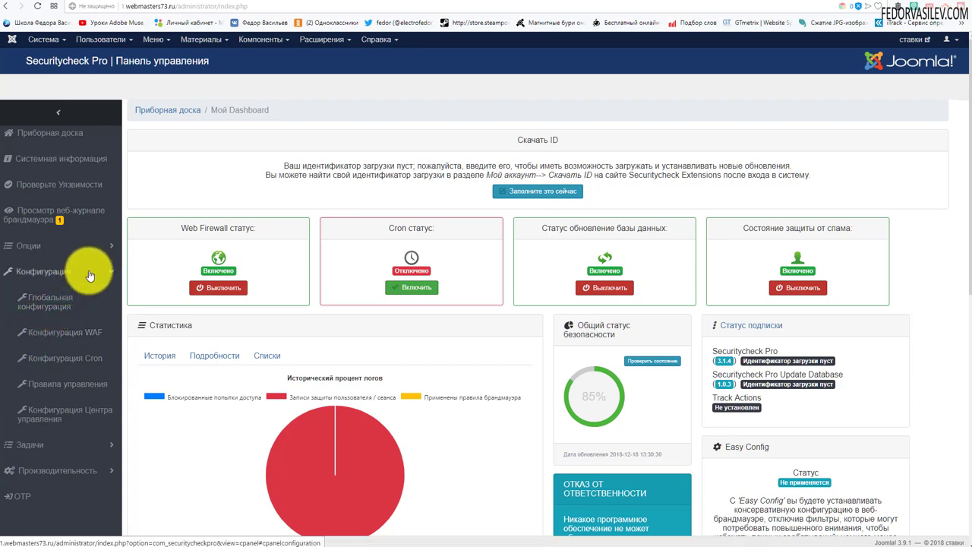
left_click(107, 246)
left_click(35, 323)
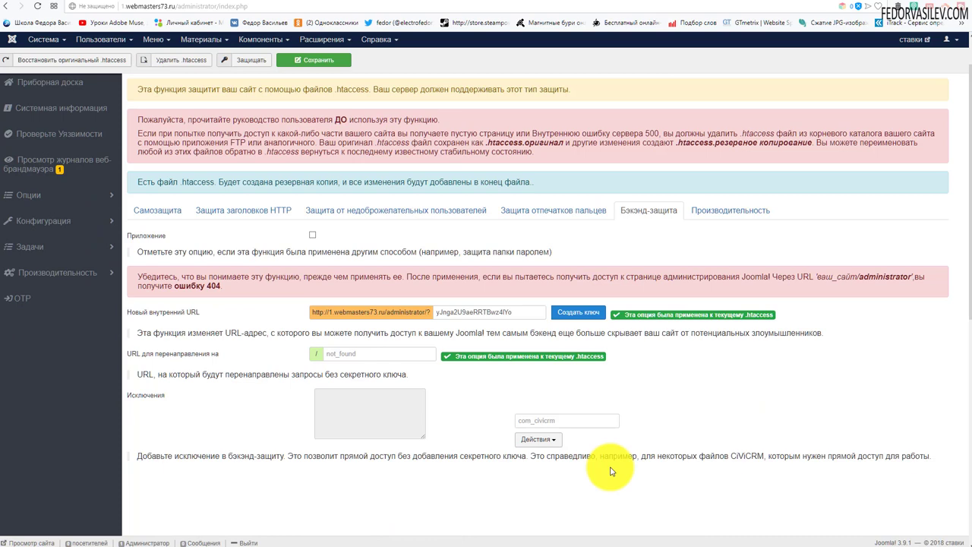
scroll(369, 406, "up", 1)
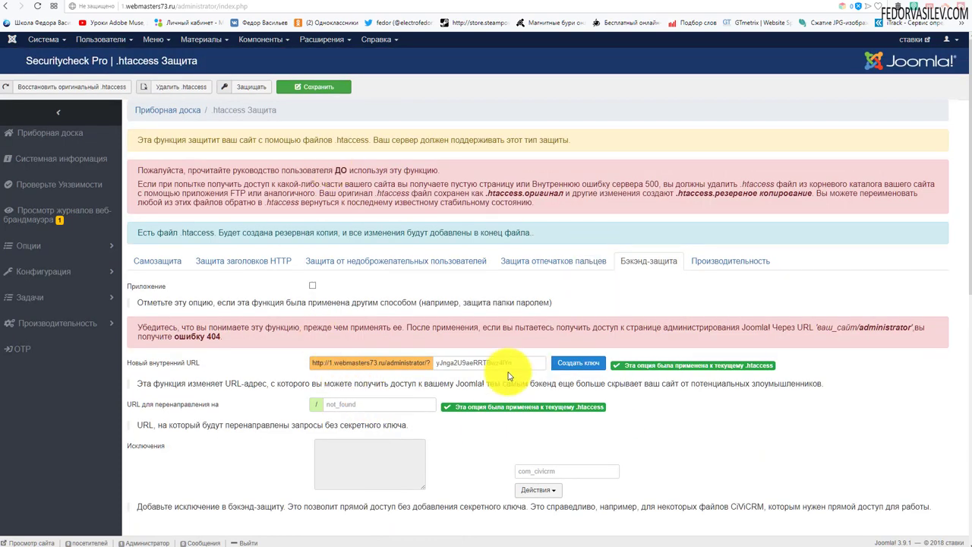
left_click(731, 261)
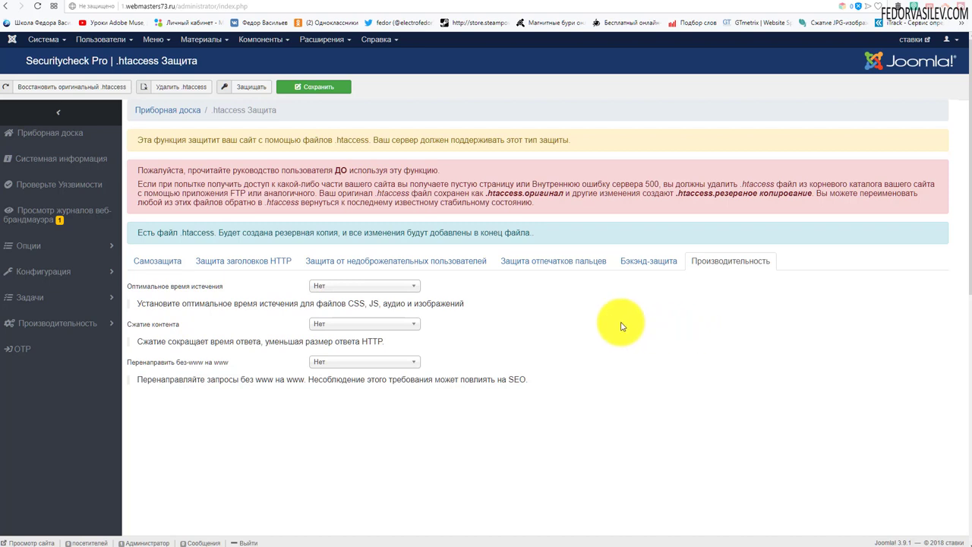
left_click(377, 289)
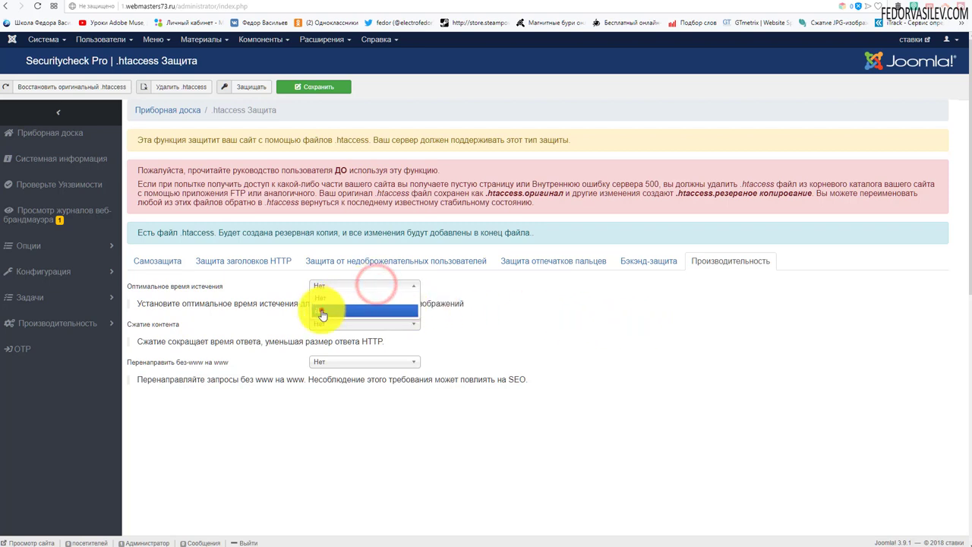
left_click(321, 310)
left_click(316, 289)
left_click(317, 292)
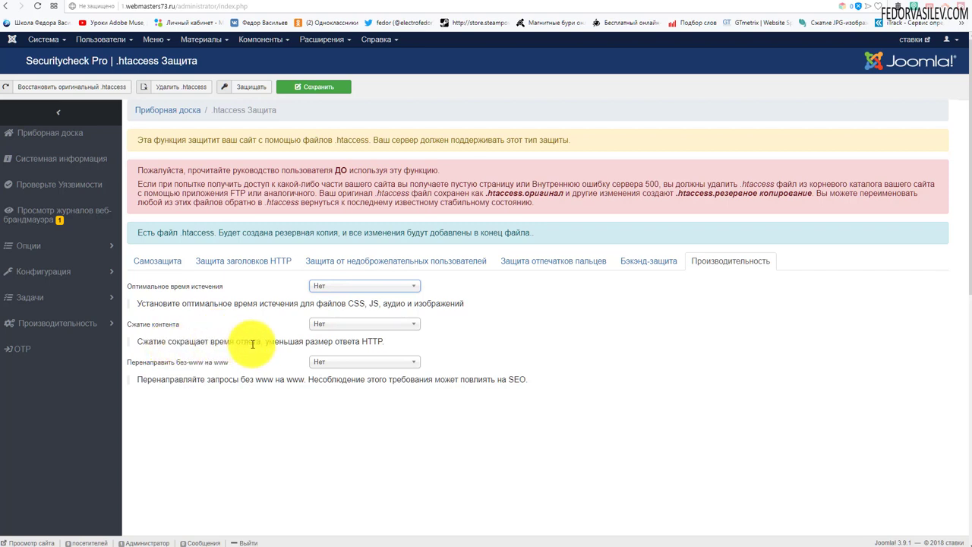
Set "Сжатие контента" to "Да" and view the choices for "Перенаправить без-www на www" without changing it.
left_click(357, 324)
left_click(332, 350)
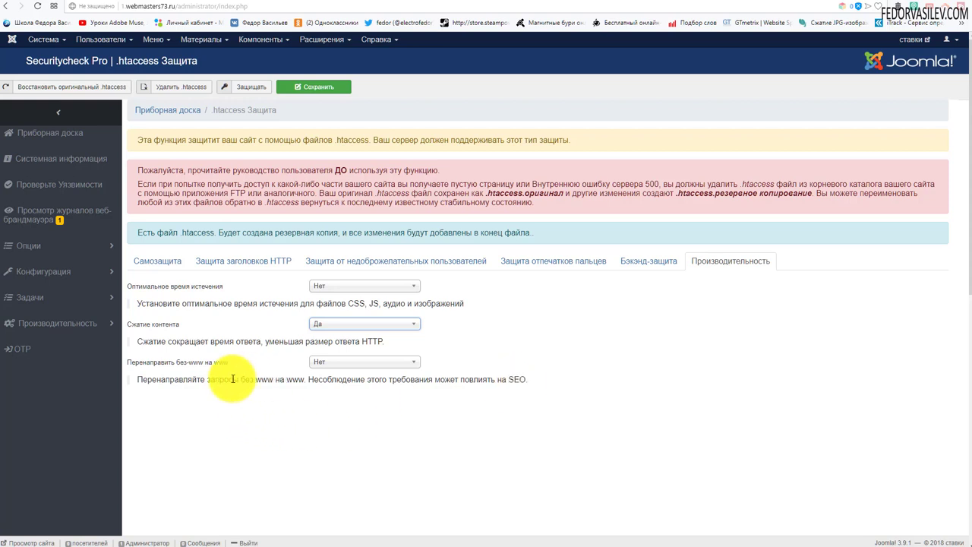
left_click(352, 357)
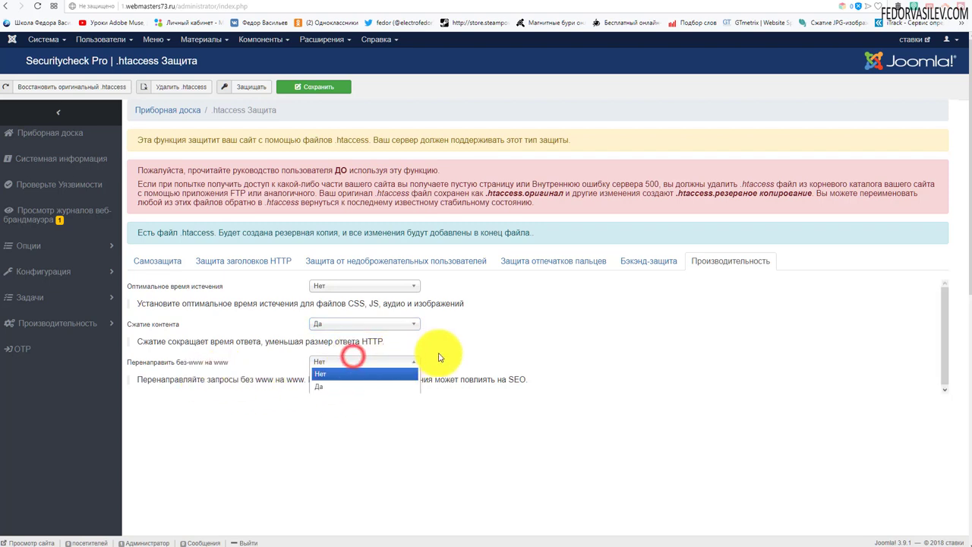
left_click(485, 338)
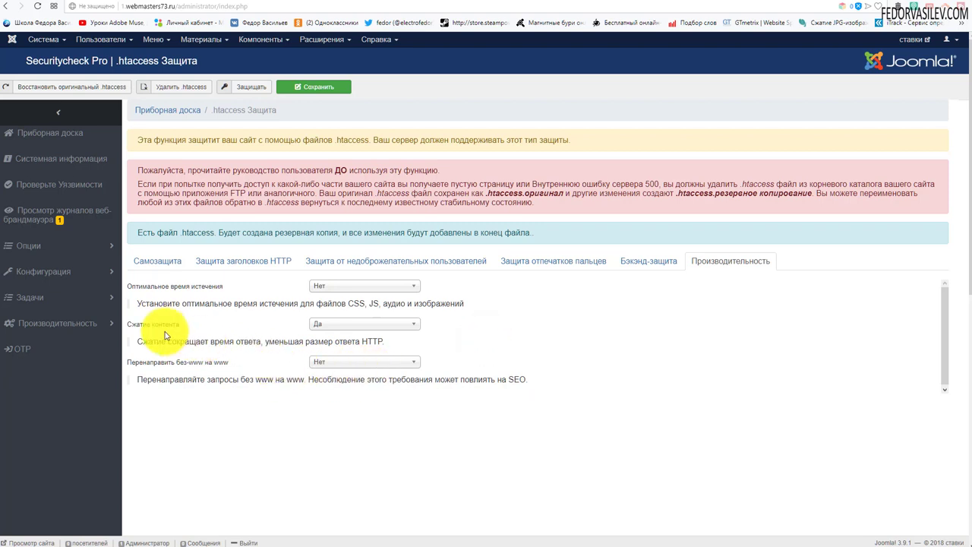
Save the performance settings, apply them to the .htaccess file and check the content compression option.
left_click(308, 88)
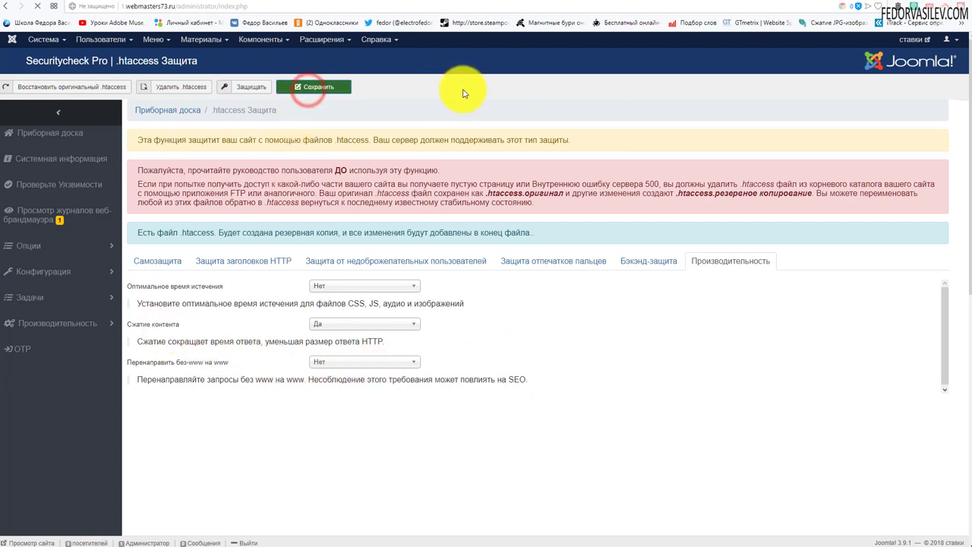
left_click(254, 89)
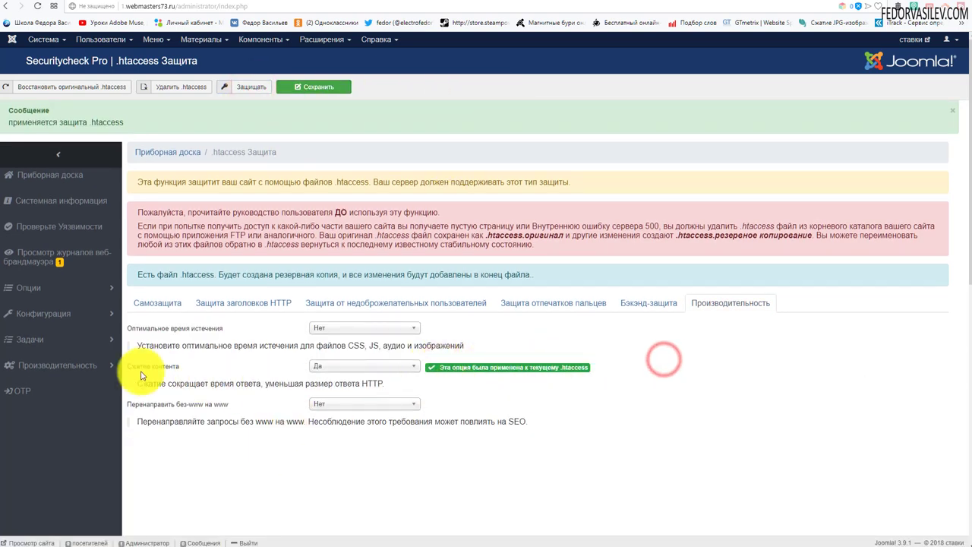
scroll(704, 305, "down", 2)
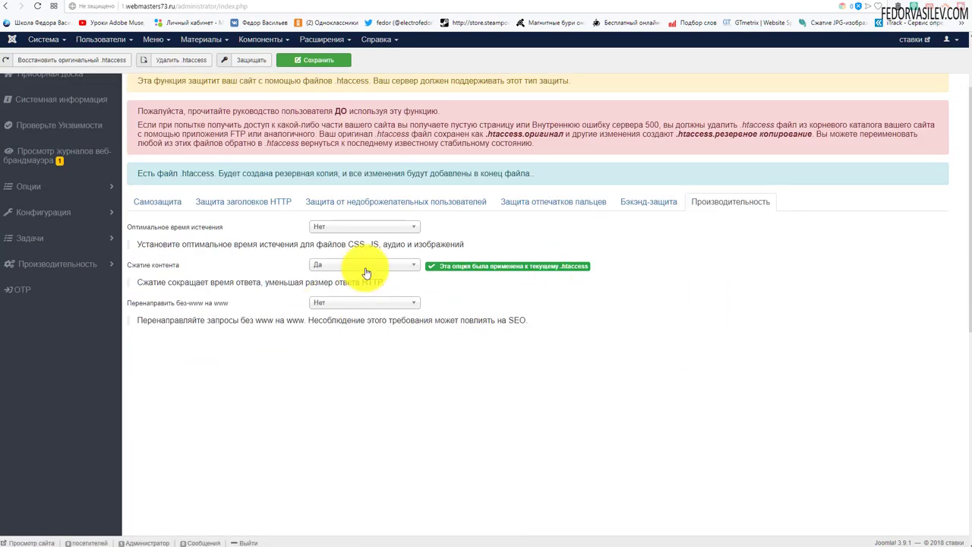